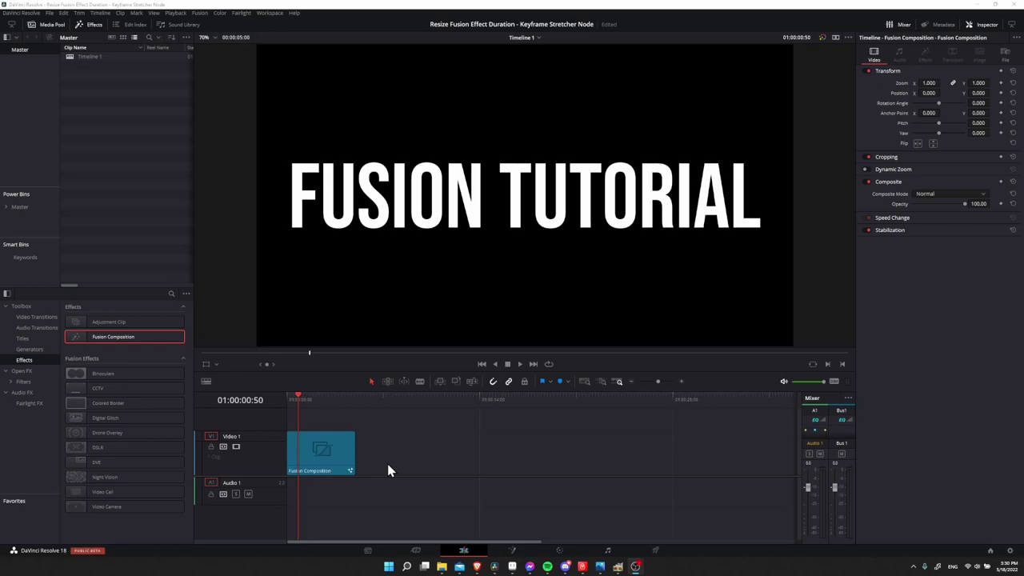
Step: Play the title composition from its start, and again near its end, to review the intro and outro animation
{"action": "left_click", "coordinate": [280, 400]}
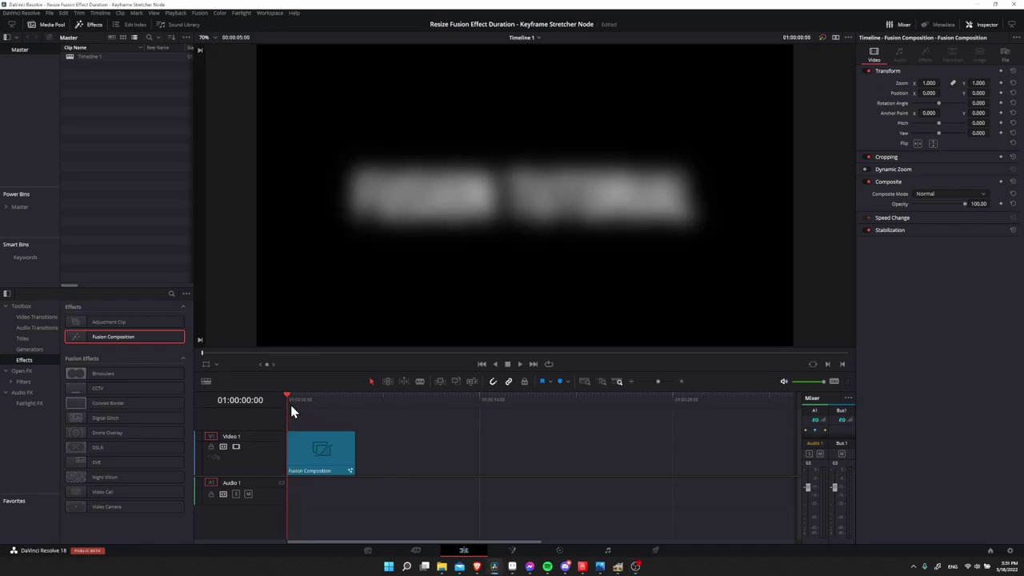
{"action": "key", "text": "space"}
{"action": "key", "text": "space"}
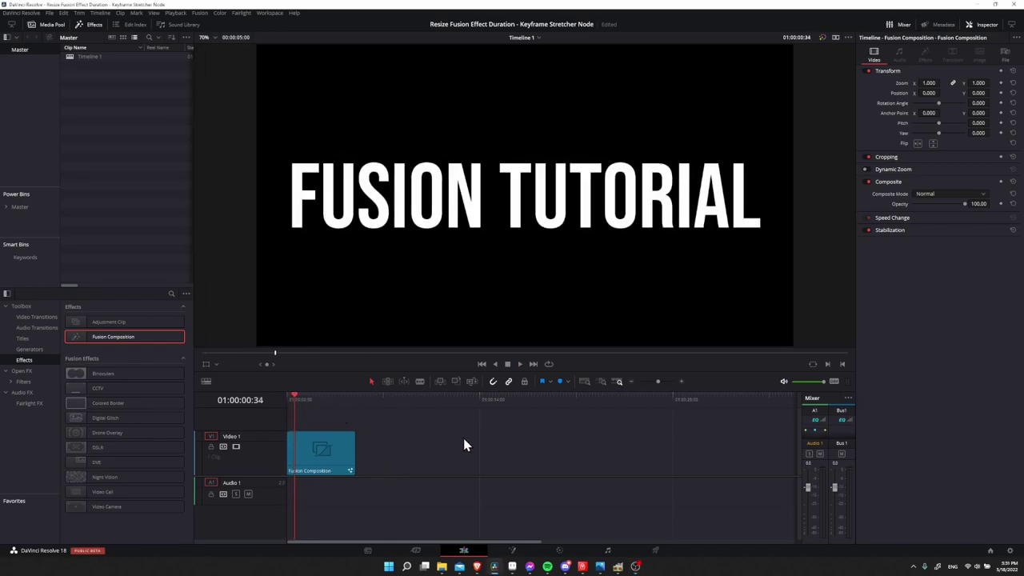
{"action": "left_click", "coordinate": [342, 400]}
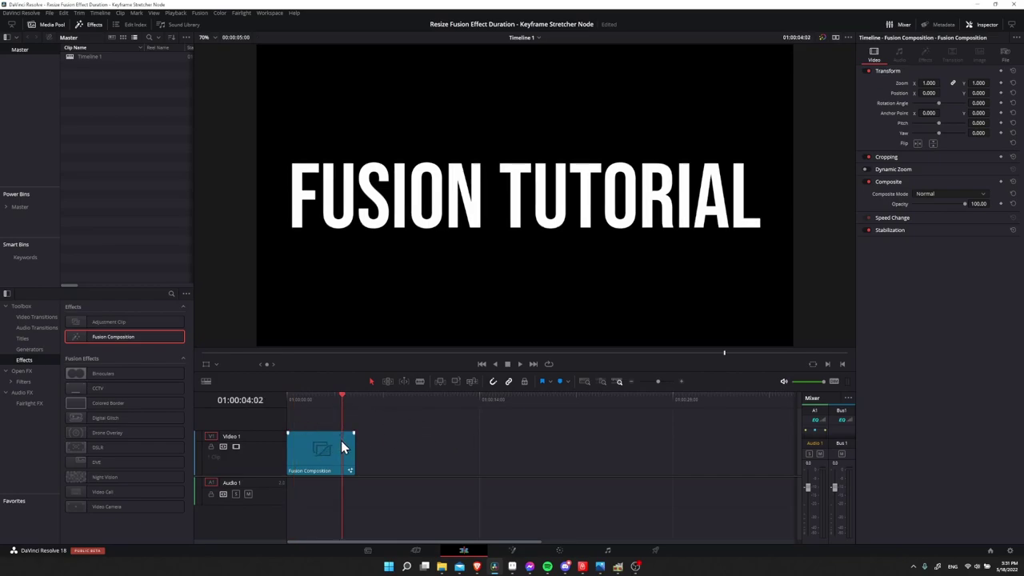
{"action": "key", "text": "space"}
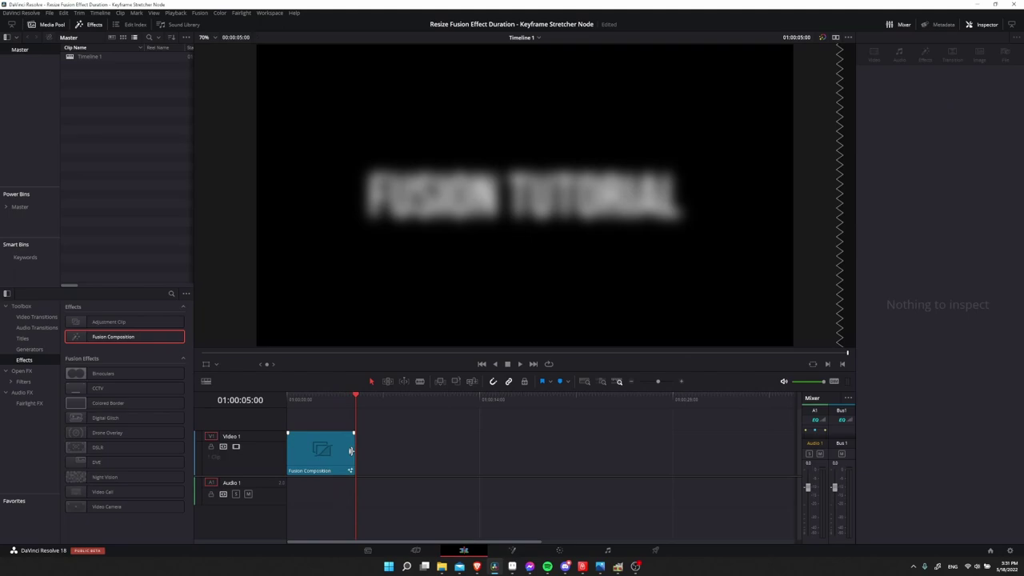
Step: Extend the end of the title composition clip to 01:00:06:44 and play it back
{"action": "left_click_drag", "start_coordinate": [352, 450], "coordinate": [375, 450]}
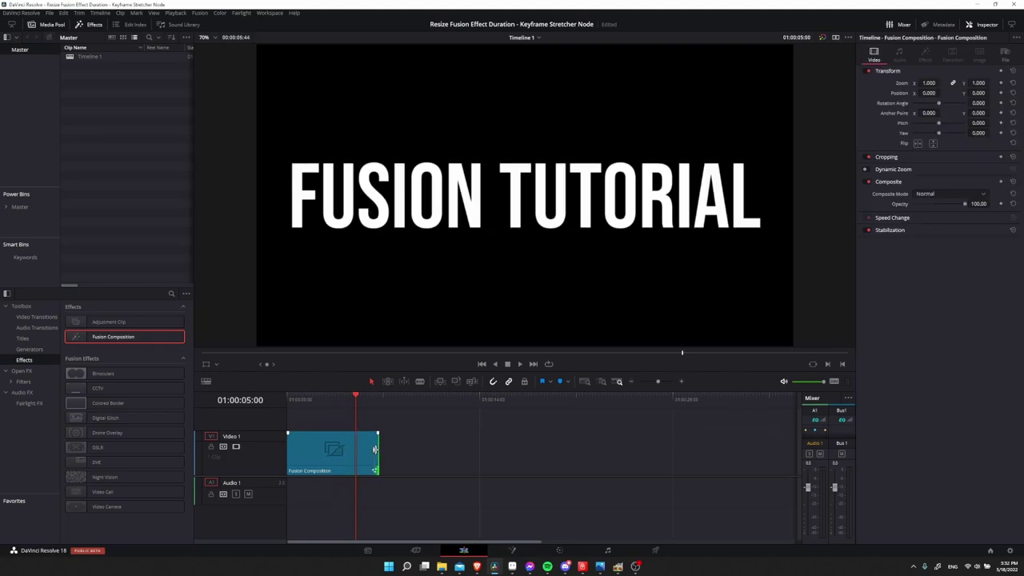
{"action": "key", "text": "space"}
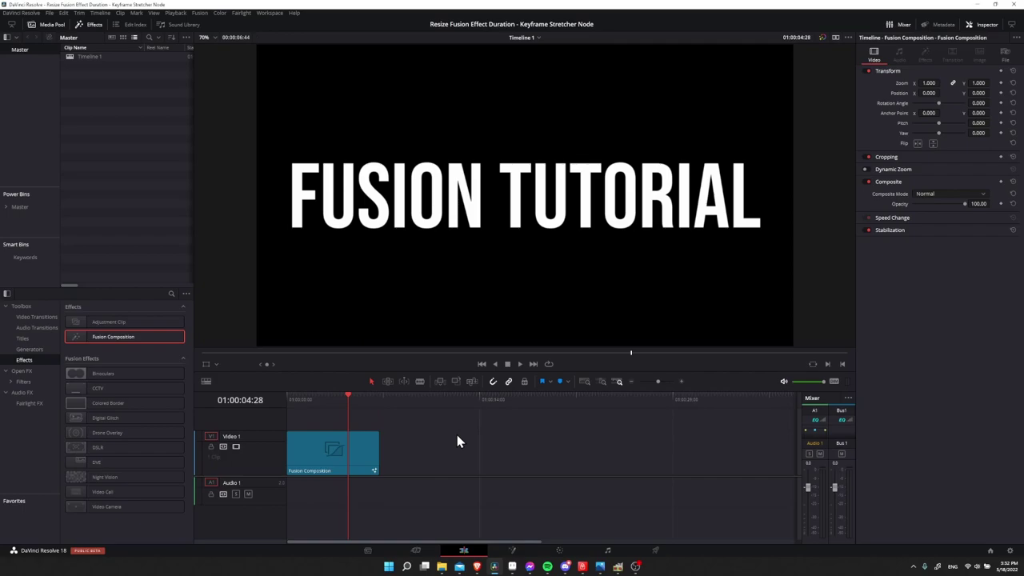
Step: Add a new Fusion Composition from the effects library to Video 1 at 01:00:09:51, after the title clip
{"action": "left_click", "coordinate": [22, 338]}
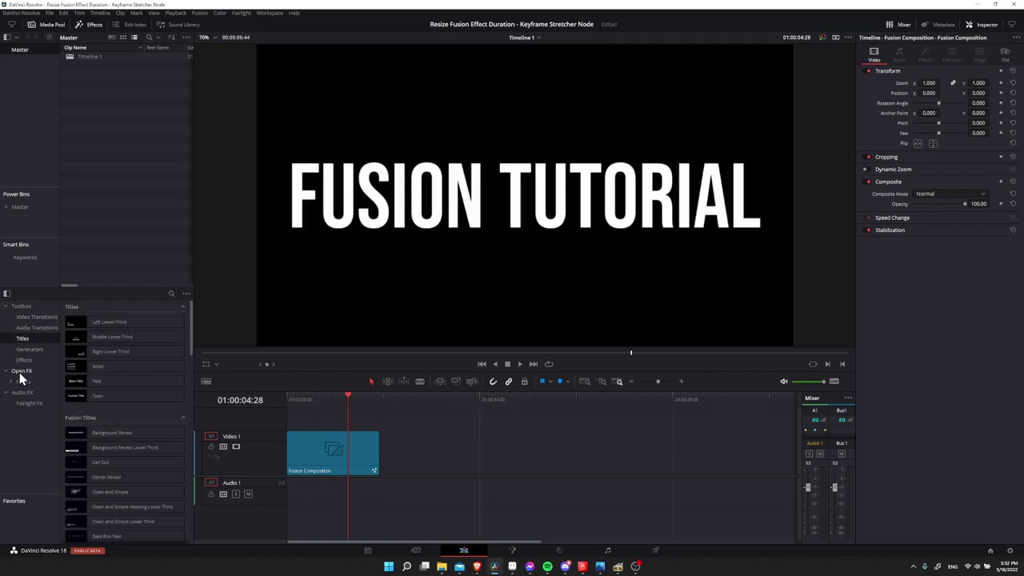
{"action": "left_click", "coordinate": [25, 361]}
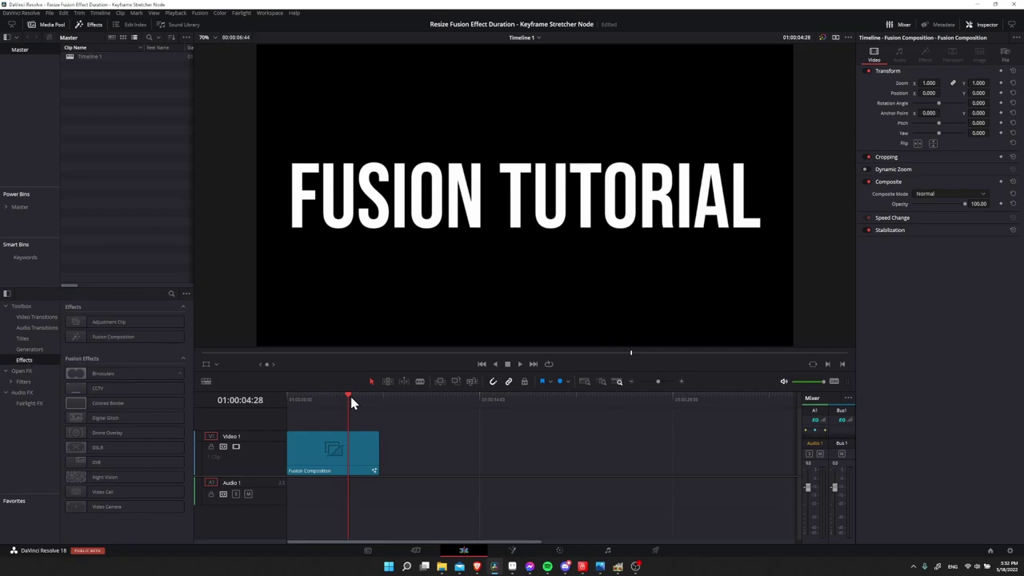
{"action": "left_click", "coordinate": [423, 402]}
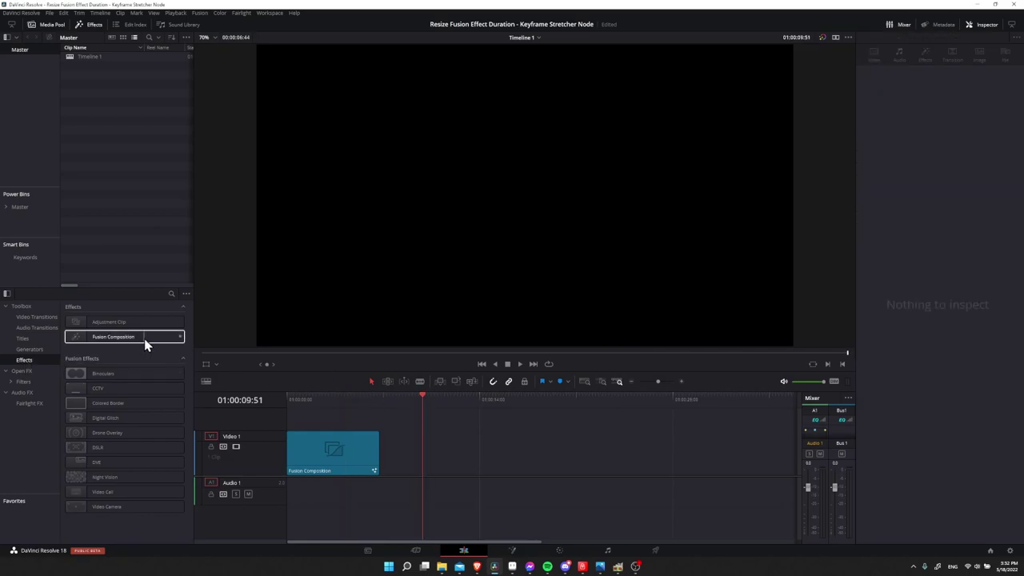
{"action": "left_click_drag", "start_coordinate": [145, 344], "coordinate": [421, 466]}
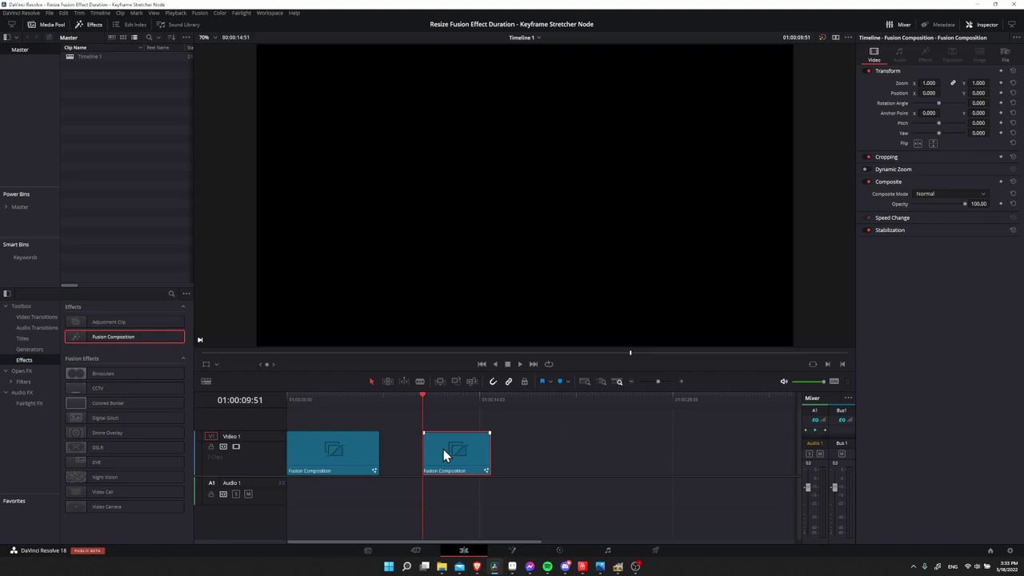
Step: Trim the end of the title composition clip back to about 01:00:04:27, playing its shortened ending along the way
{"action": "left_click", "coordinate": [346, 399]}
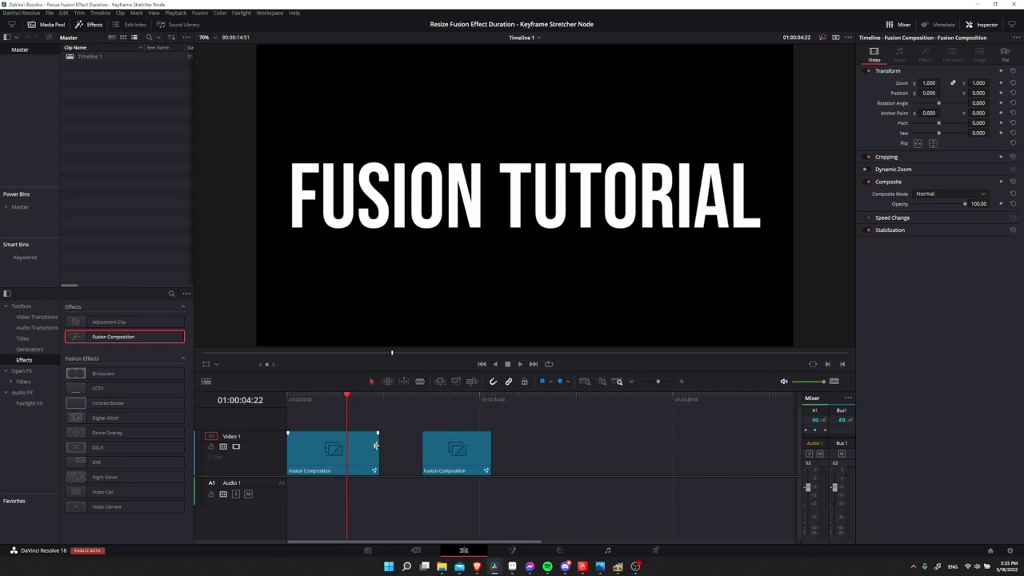
{"action": "left_click_drag", "start_coordinate": [376, 446], "coordinate": [346, 445]}
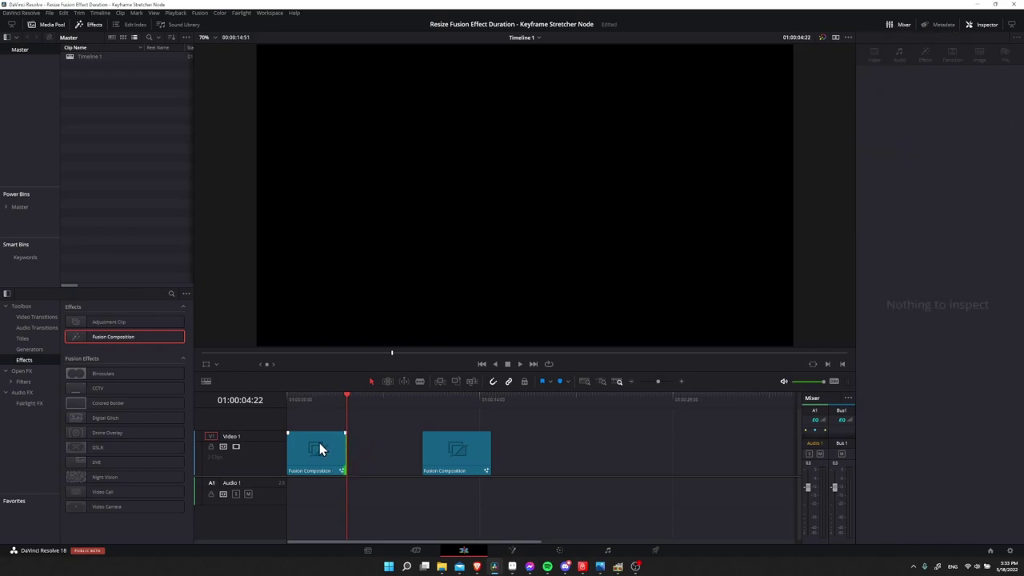
{"action": "left_click", "coordinate": [339, 399]}
{"action": "key", "text": "space"}
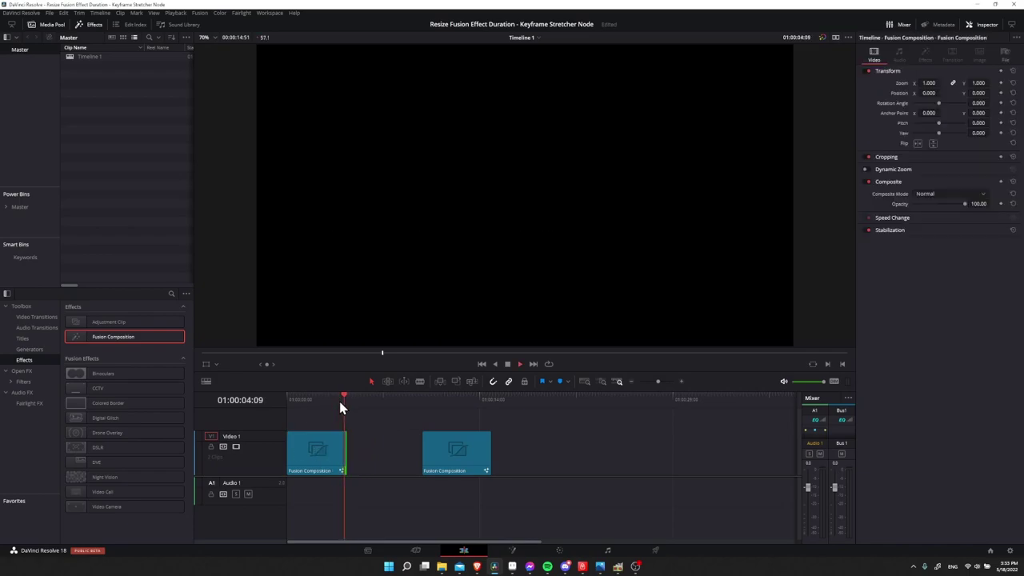
{"action": "left_click", "coordinate": [326, 400]}
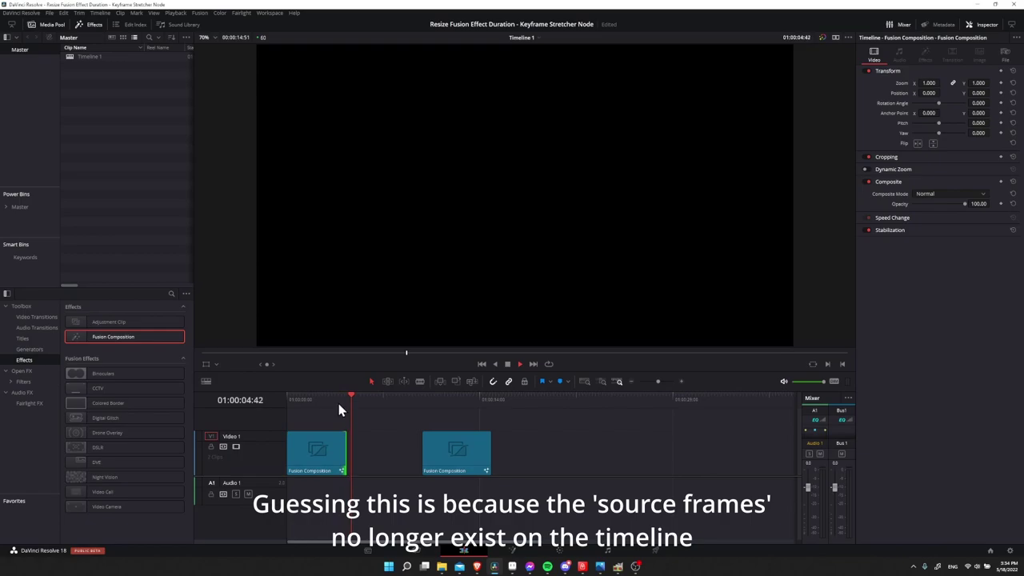
{"action": "left_click", "coordinate": [325, 402]}
{"action": "key", "text": "space"}
{"action": "key", "text": "space"}
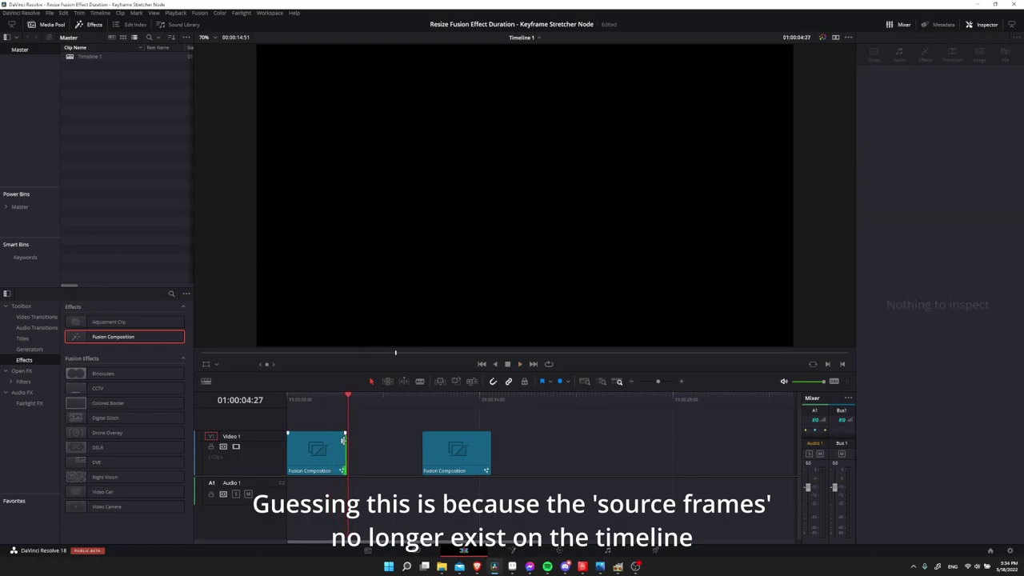
{"action": "left_click_drag", "start_coordinate": [343, 446], "coordinate": [351, 449]}
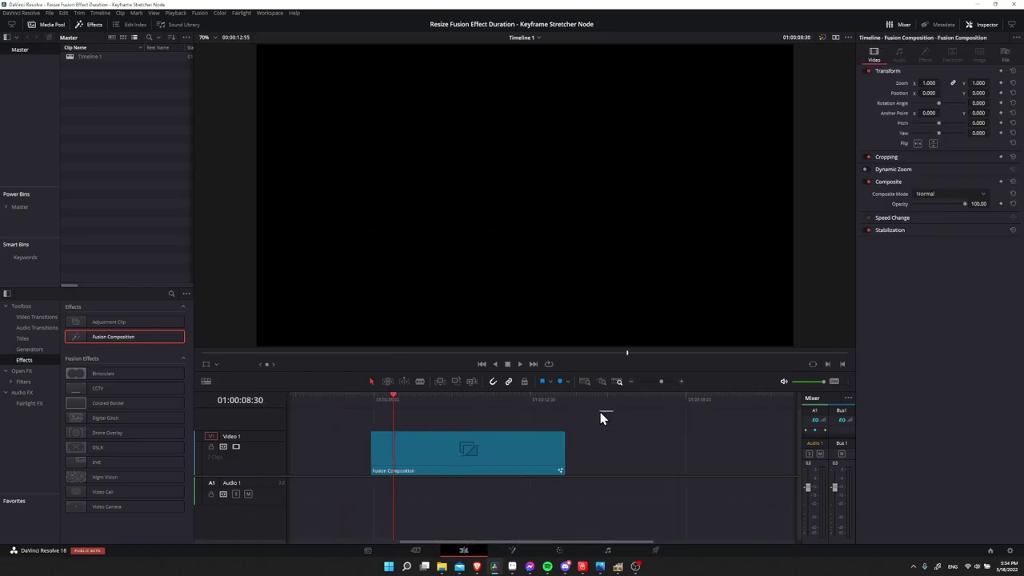
Step: Shorten the new Fusion Composition clip to about two seconds and place the playhead over it at 01:00:08:43
{"action": "left_click", "coordinate": [541, 457]}
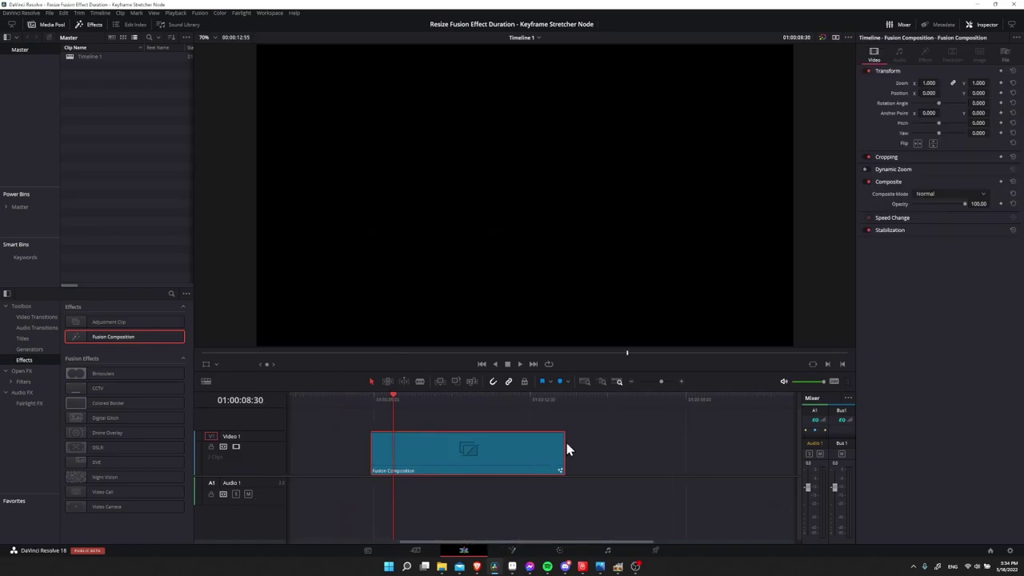
{"action": "left_click_drag", "start_coordinate": [562, 449], "coordinate": [448, 448]}
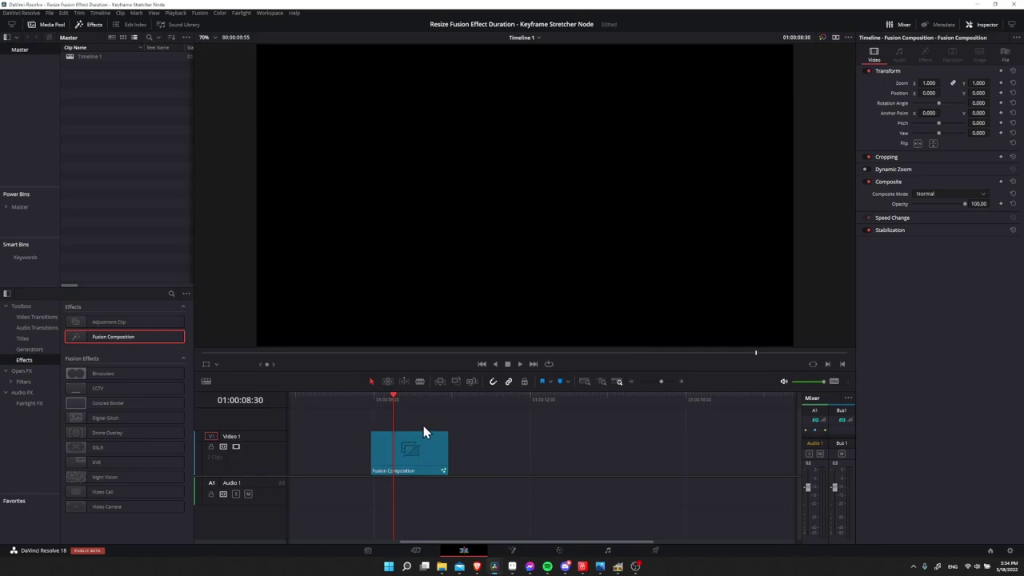
{"action": "left_click", "coordinate": [402, 399]}
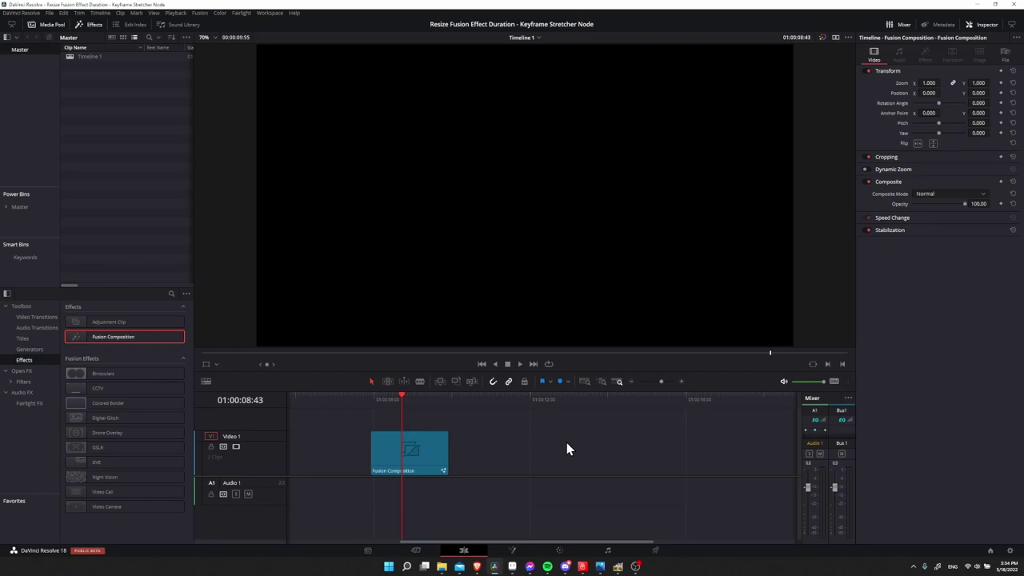
{"action": "left_click_drag", "start_coordinate": [568, 446], "coordinate": [310, 453]}
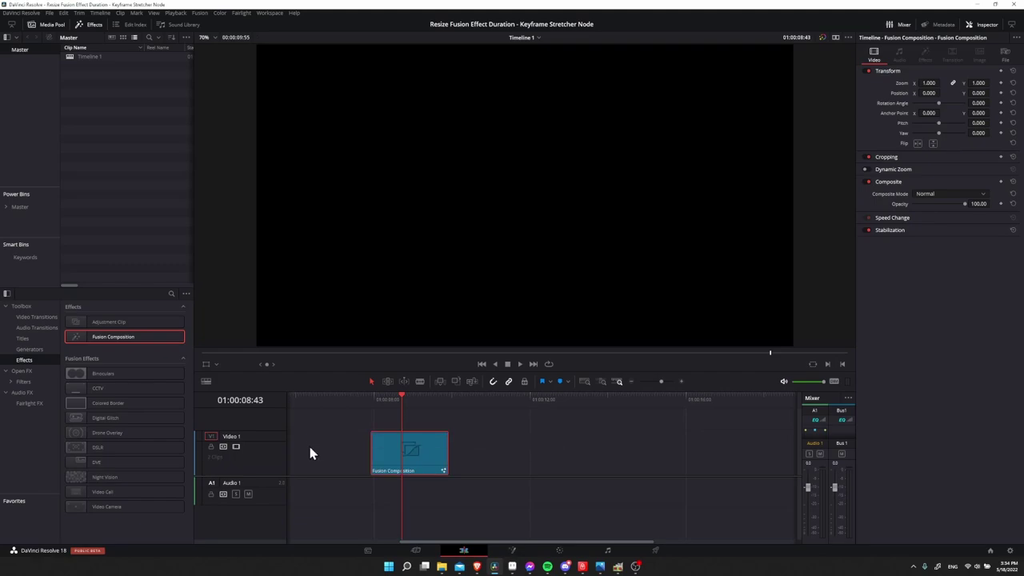
Step: Open the new clip's composition on the Fusion page, add a Text+ node and connect it to MediaOut1
{"action": "left_click", "coordinate": [512, 551]}
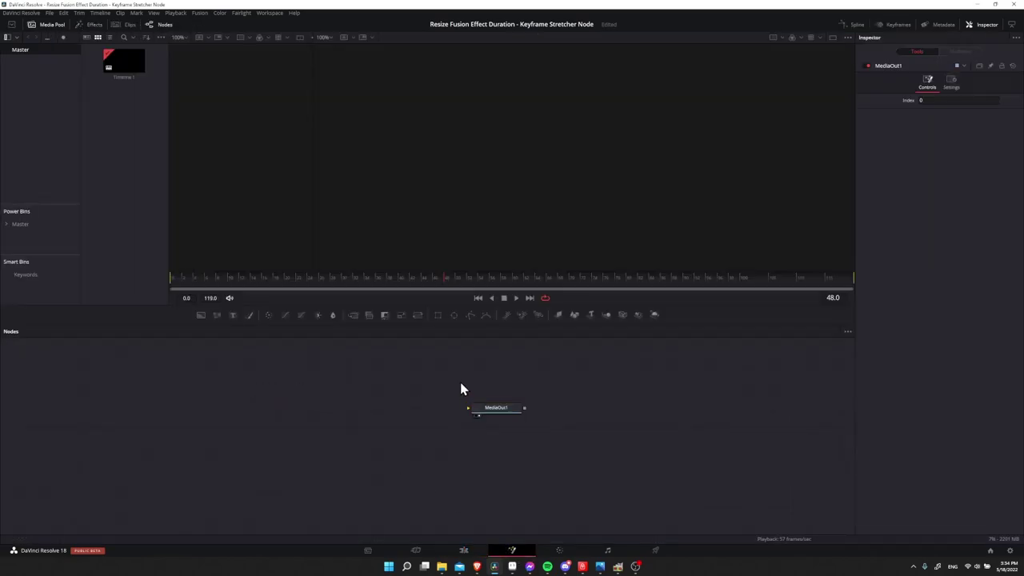
{"action": "left_click_drag", "start_coordinate": [460, 383], "coordinate": [558, 435]}
{"action": "left_click", "coordinate": [280, 382]}
{"action": "left_click", "coordinate": [234, 317]}
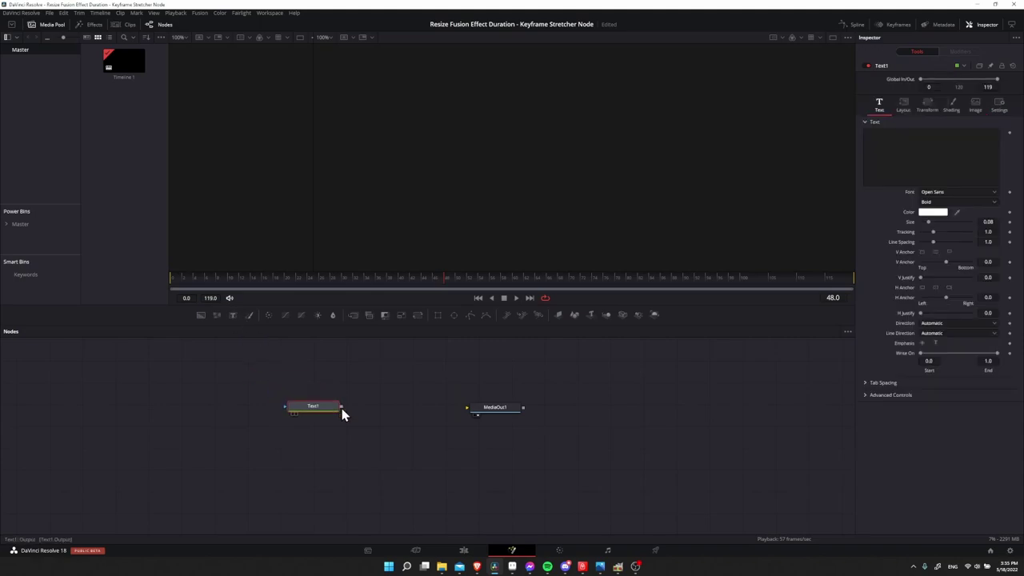
{"action": "left_click_drag", "start_coordinate": [343, 414], "coordinate": [480, 411]}
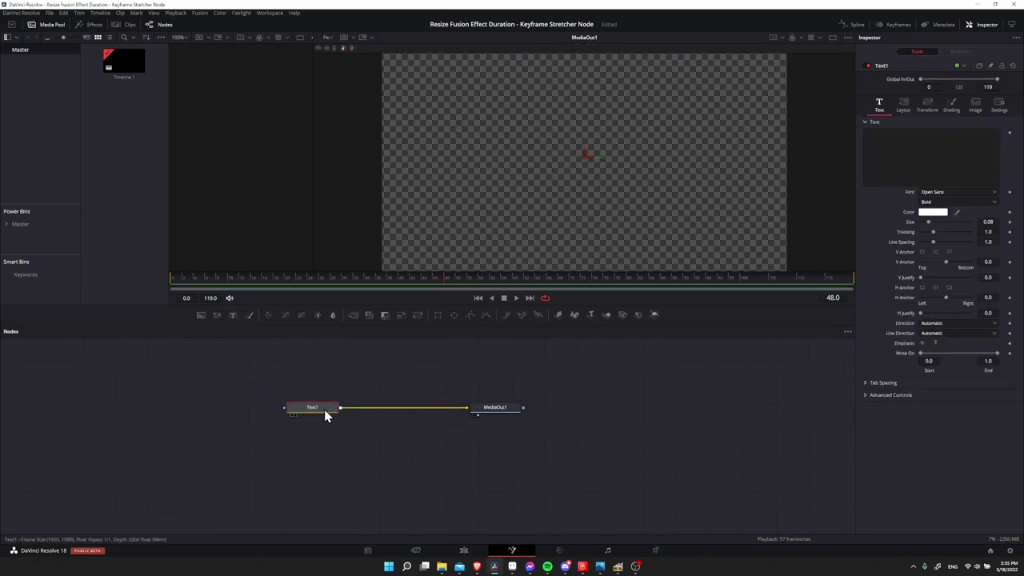
Step: Enter "Keyframe Stretcher" as the text, set its font to Gadugi and enlarge its size to about 0.1614
{"action": "left_click", "coordinate": [964, 173]}
{"action": "type", "text": "Keyframe Stretcher"}
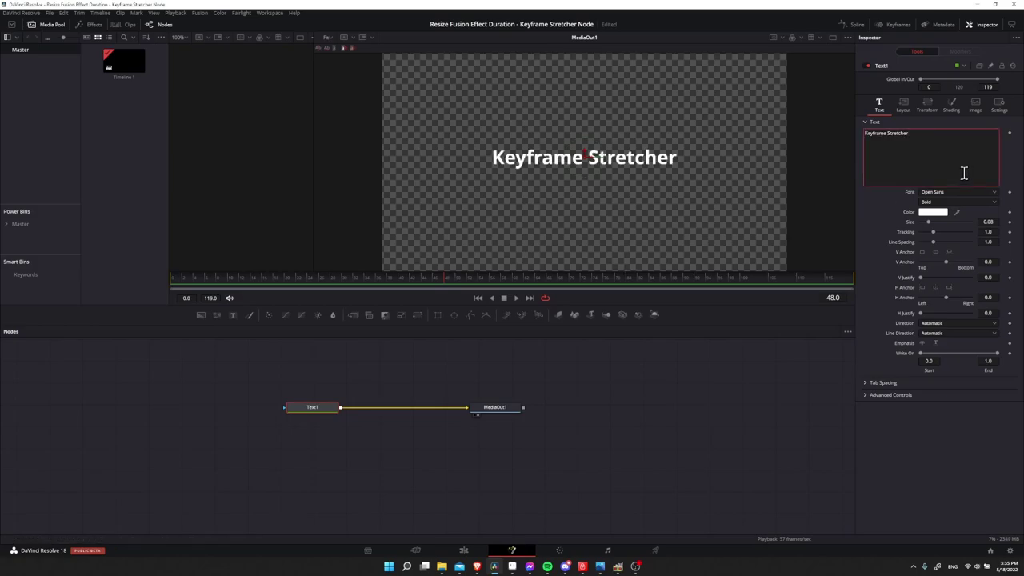
{"action": "left_click", "coordinate": [957, 192]}
{"action": "left_click", "coordinate": [949, 194]}
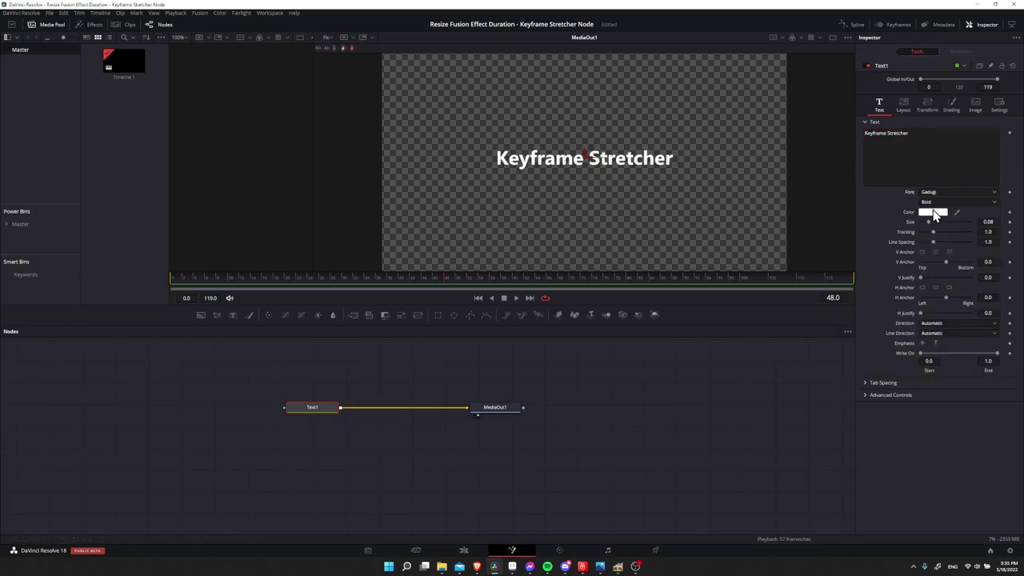
{"action": "left_click_drag", "start_coordinate": [933, 224], "coordinate": [938, 228]}
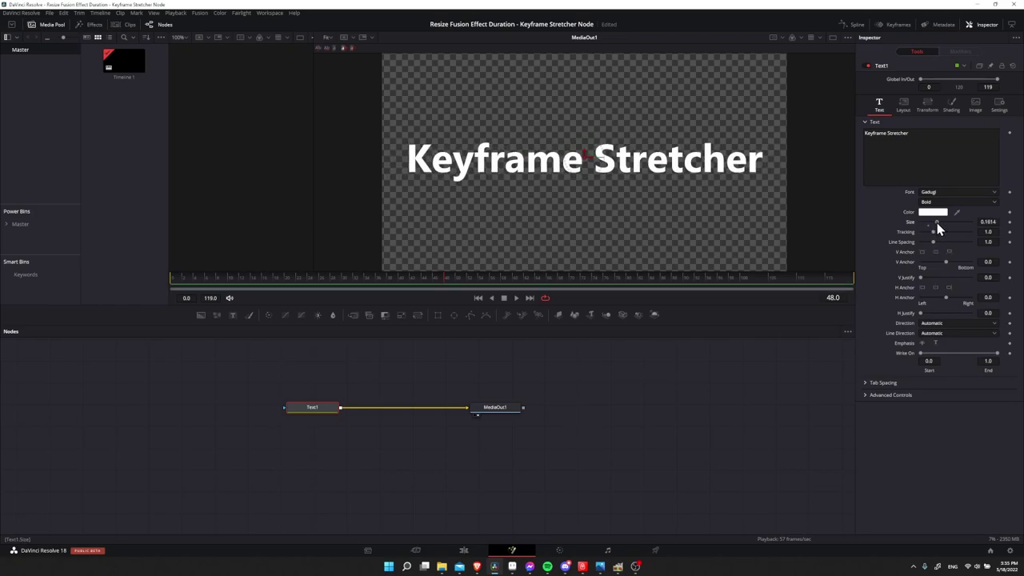
Step: Colour the text yellow and enable its black shadow as shading element 3
{"action": "scroll", "coordinate": [708, 174], "scroll_direction": "down", "scroll_amount": 2}
{"action": "scroll", "coordinate": [708, 173], "scroll_direction": "down", "scroll_amount": 2}
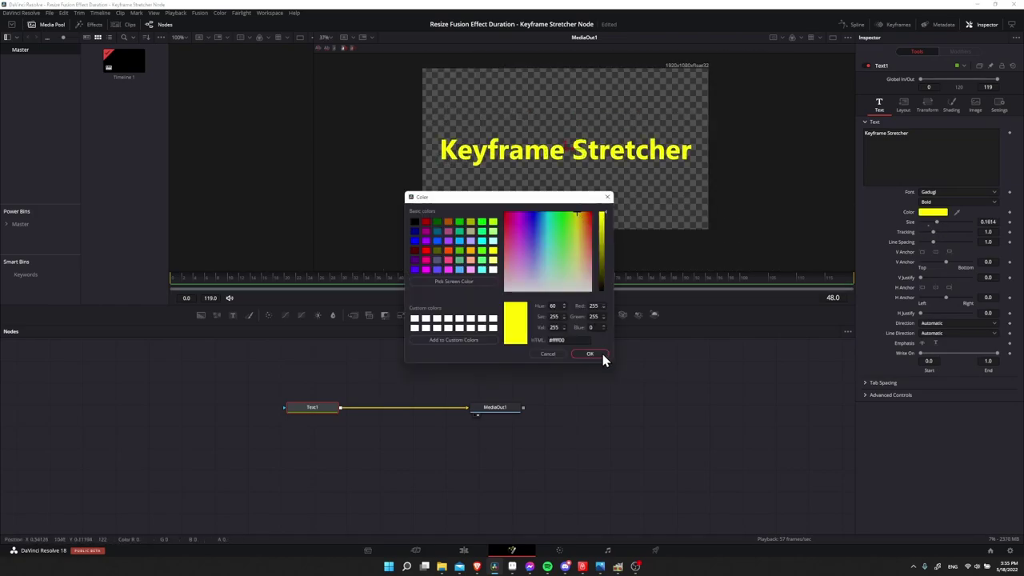
{"action": "left_click", "coordinate": [601, 355]}
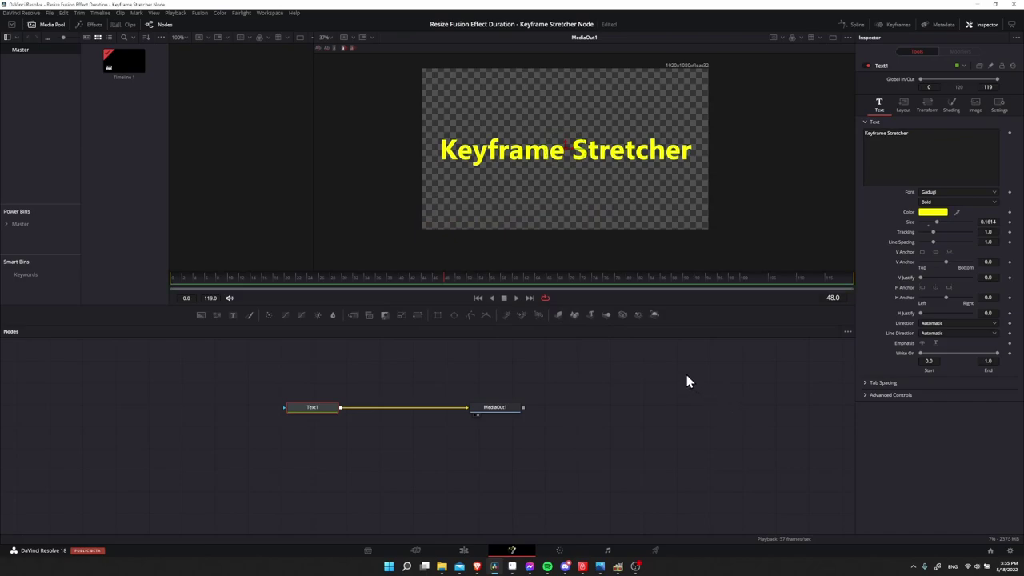
{"action": "left_click", "coordinate": [955, 105]}
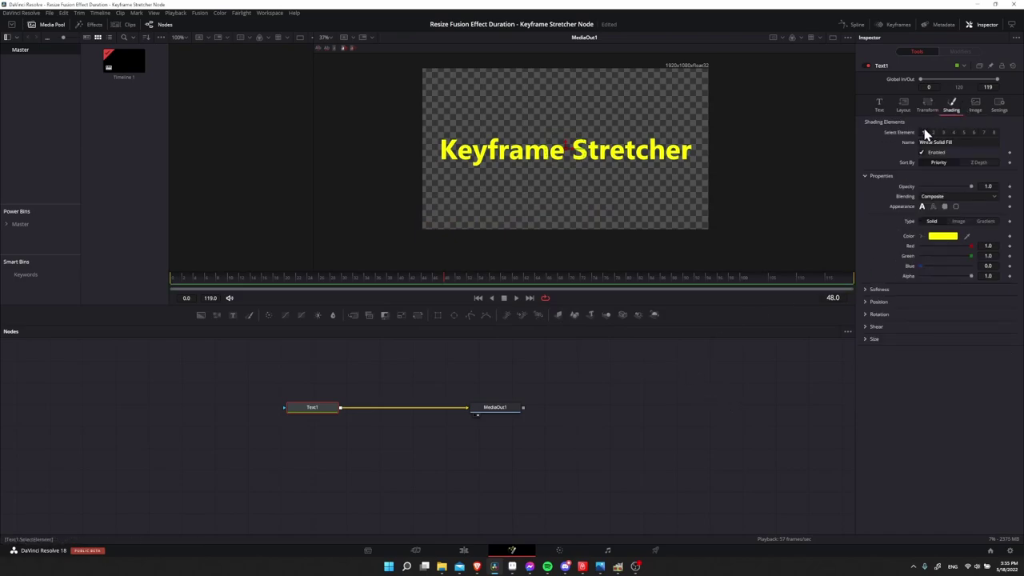
{"action": "left_click", "coordinate": [943, 132]}
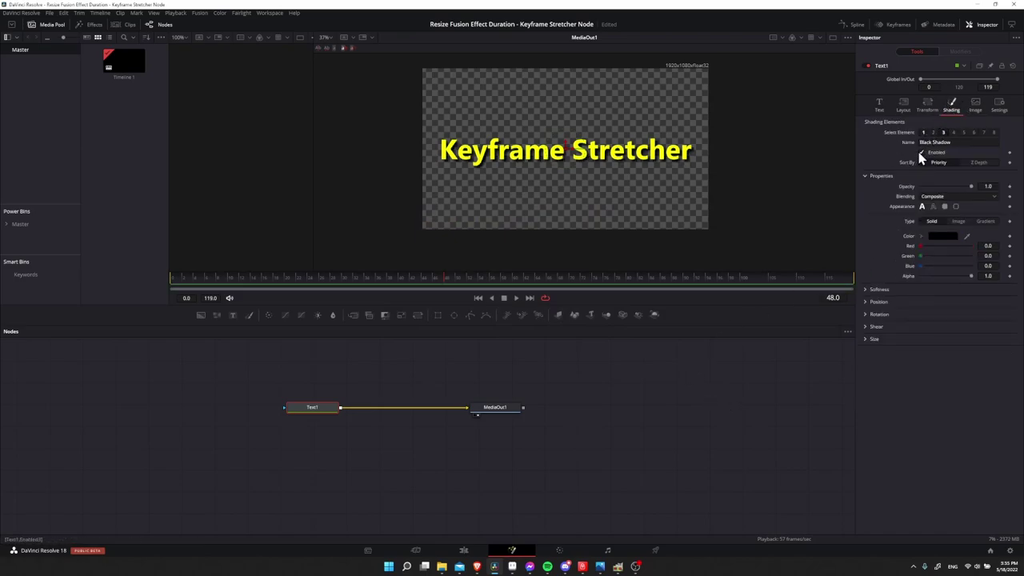
{"action": "left_click", "coordinate": [878, 104]}
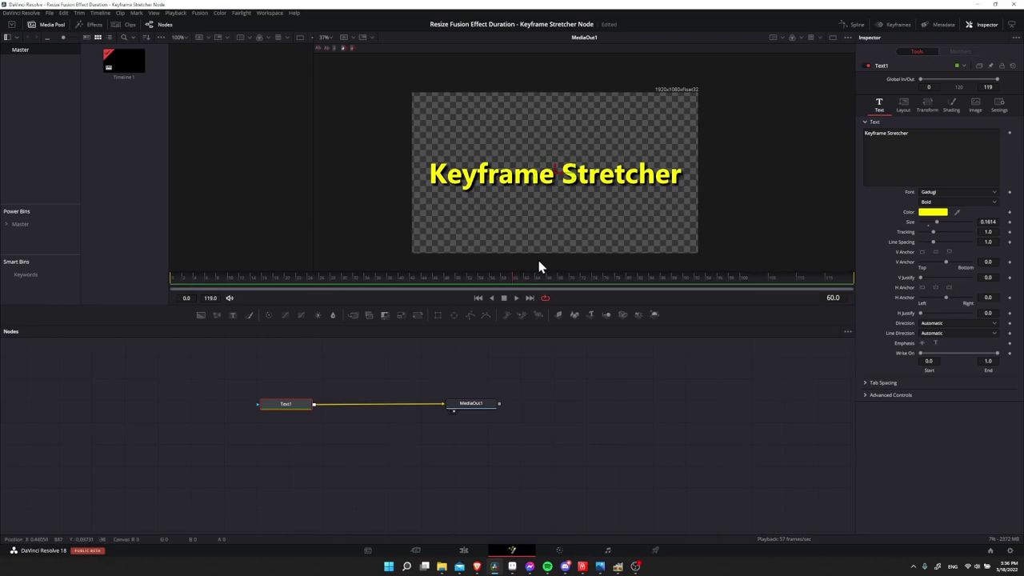
Step: Keyframe the text's Center at 0.5, 0.5 on frame 60, and lower its Y to about -0.097 on frame 119
{"action": "left_click", "coordinate": [902, 104]}
{"action": "left_click", "coordinate": [1009, 142]}
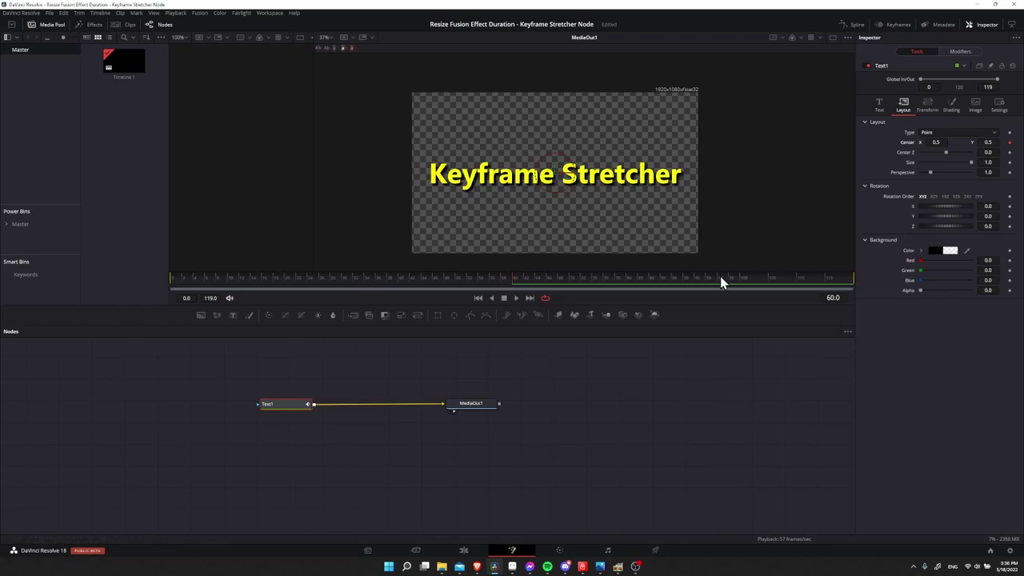
{"action": "left_click_drag", "start_coordinate": [719, 279], "coordinate": [886, 284]}
{"action": "scroll", "coordinate": [670, 210], "scroll_direction": "down", "scroll_amount": 2}
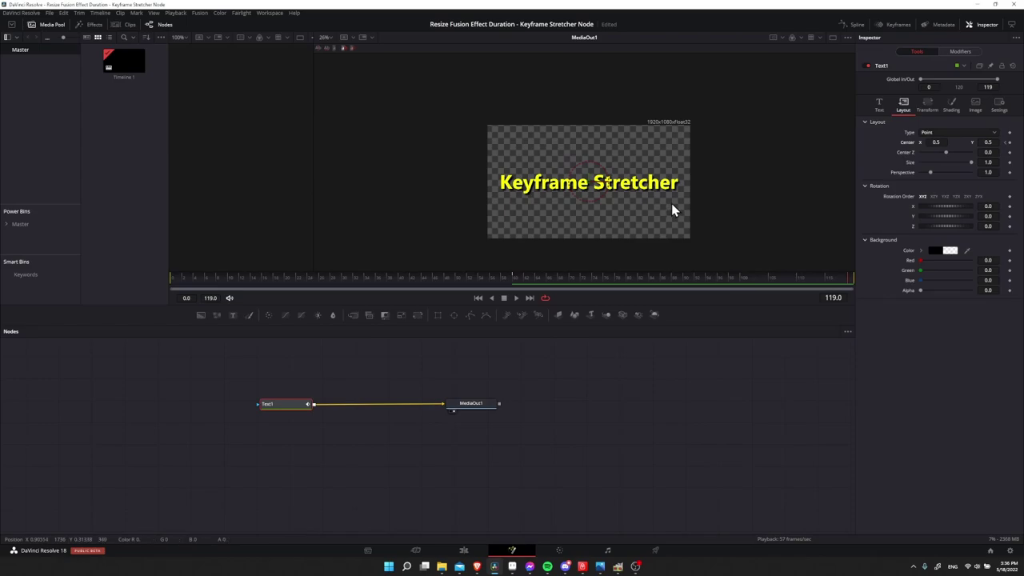
{"action": "left_click_drag", "start_coordinate": [987, 142], "coordinate": [509, 142]}
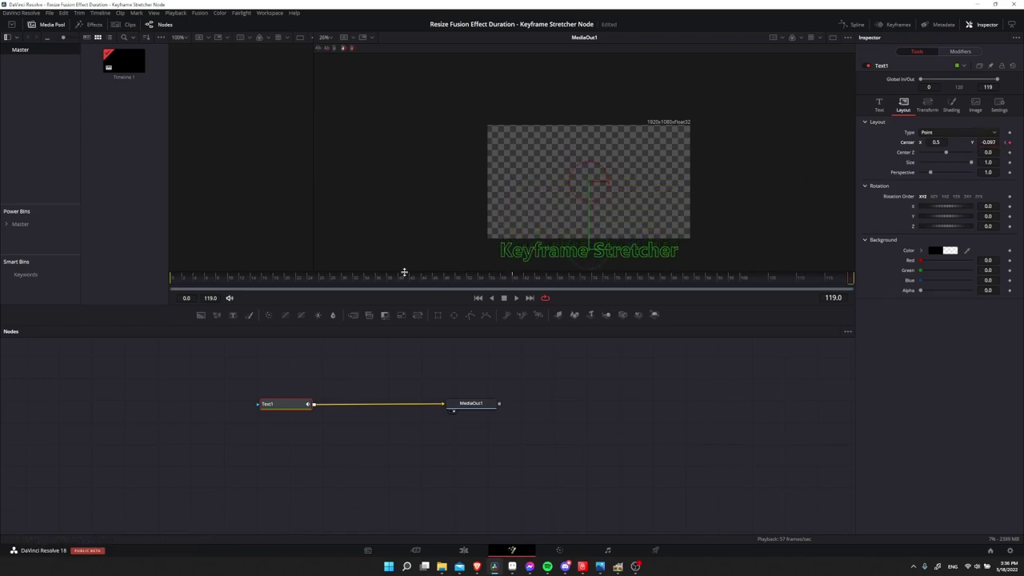
Step: On frame 0, keyframe the text above the visible picture by raising its Center Y to about 1.148
{"action": "left_click_drag", "start_coordinate": [396, 277], "coordinate": [162, 266]}
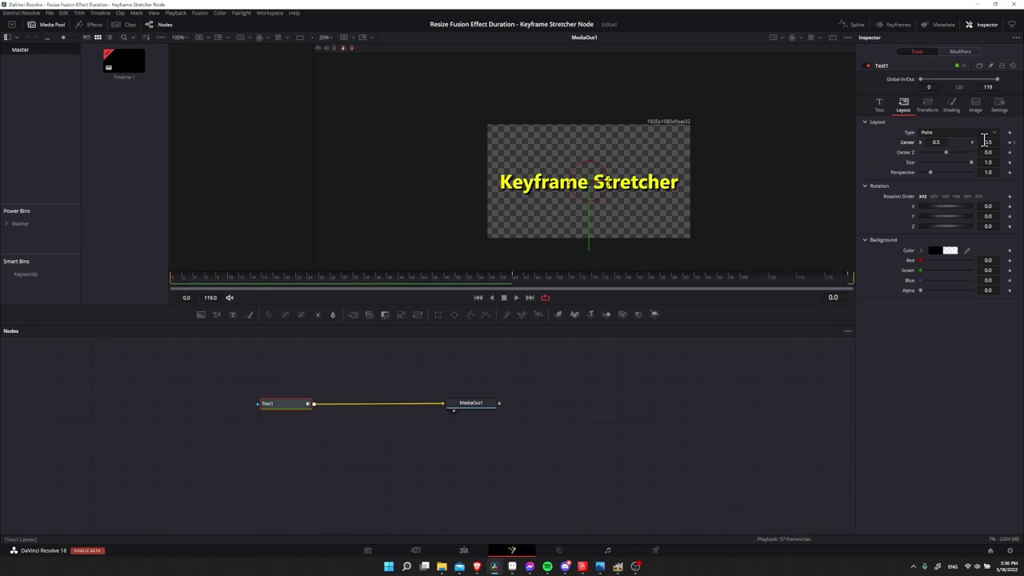
{"action": "left_click_drag", "start_coordinate": [985, 142], "coordinate": [1018, 143]}
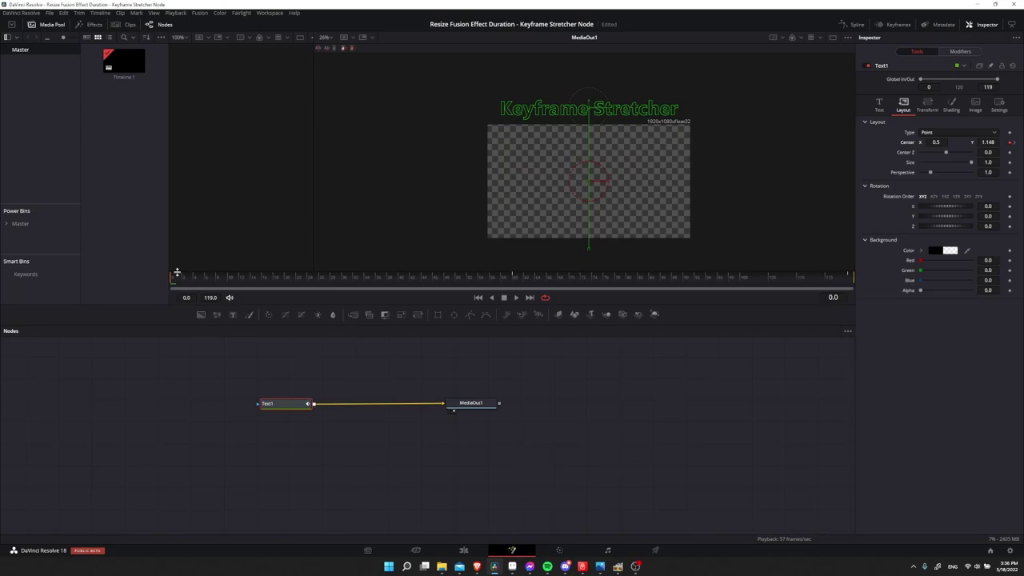
Step: Play back the text animation in the composition to check its motion
{"action": "left_click", "coordinate": [516, 297]}
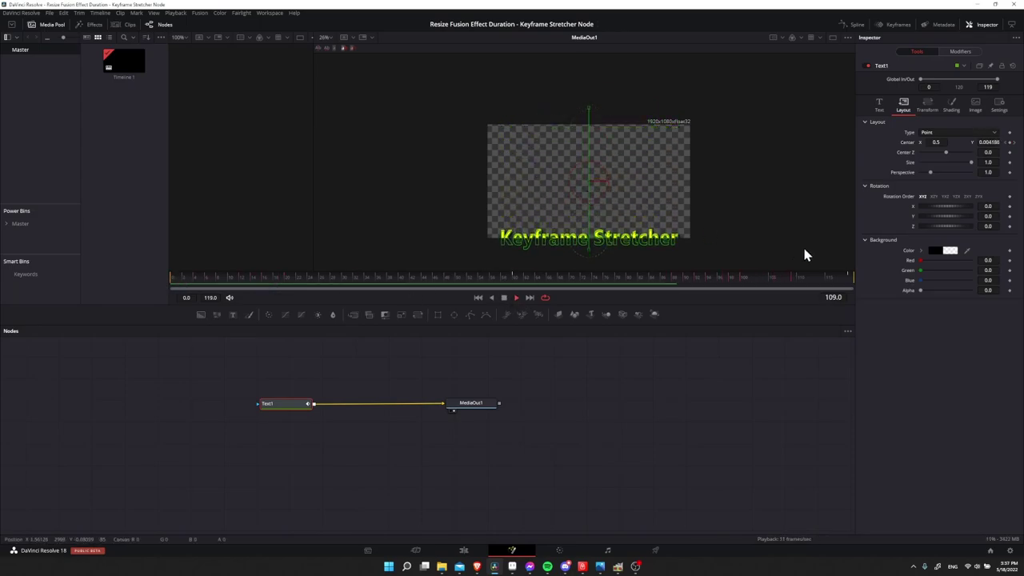
{"action": "left_click", "coordinate": [516, 297]}
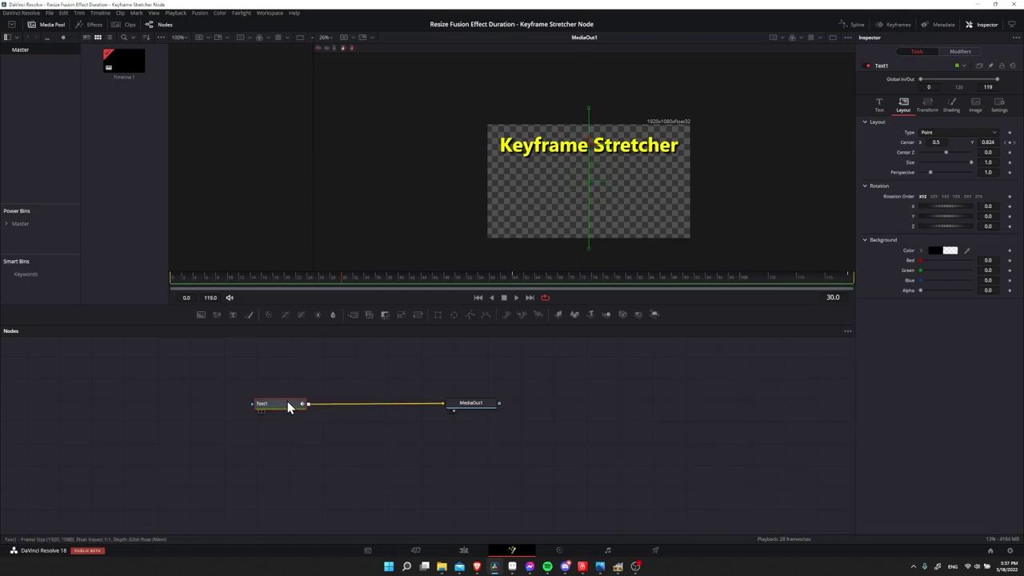
Step: Insert a Keyframe Stretcher node between the Text1 and MediaOut1 nodes
{"action": "left_click_drag", "start_coordinate": [287, 403], "coordinate": [281, 403]}
{"action": "right_click", "coordinate": [336, 409]}
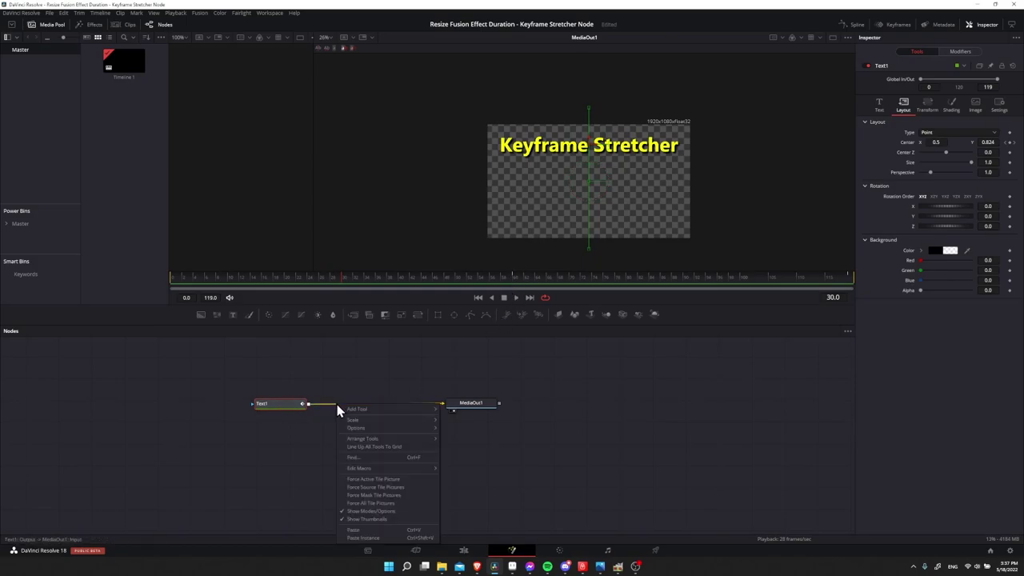
{"action": "mouse_move", "coordinate": [347, 413]}
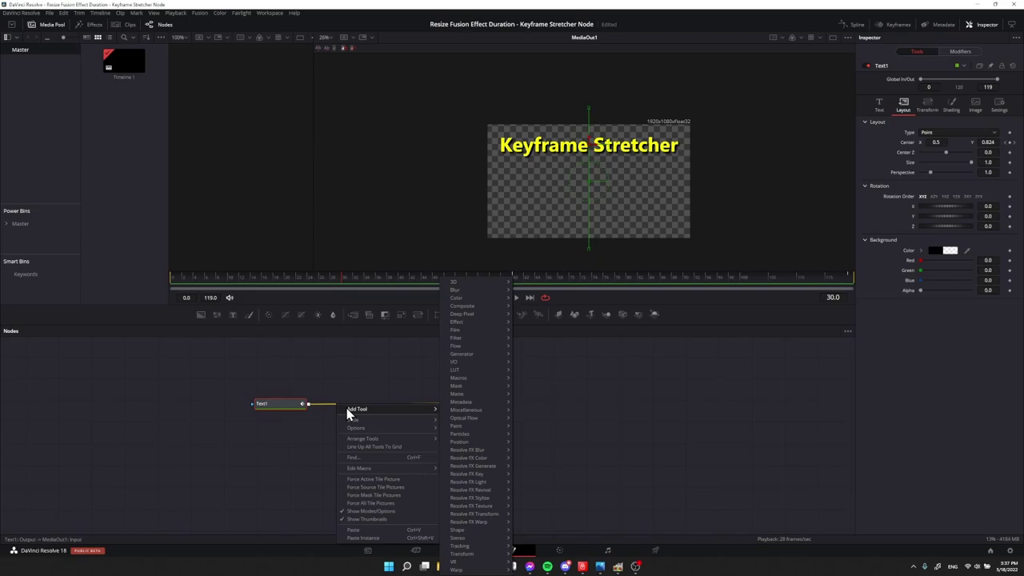
{"action": "mouse_move", "coordinate": [472, 415]}
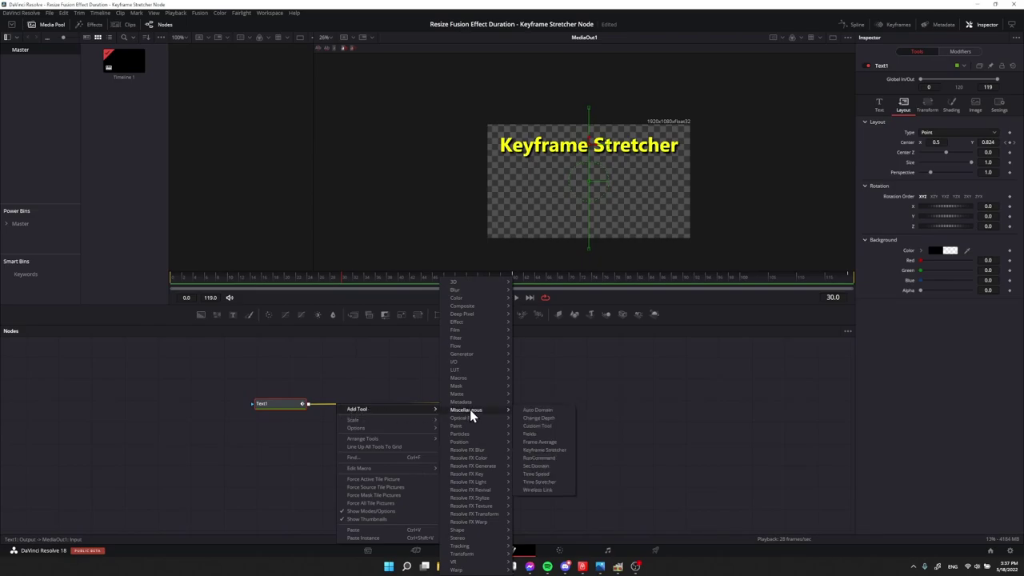
{"action": "left_click", "coordinate": [544, 450]}
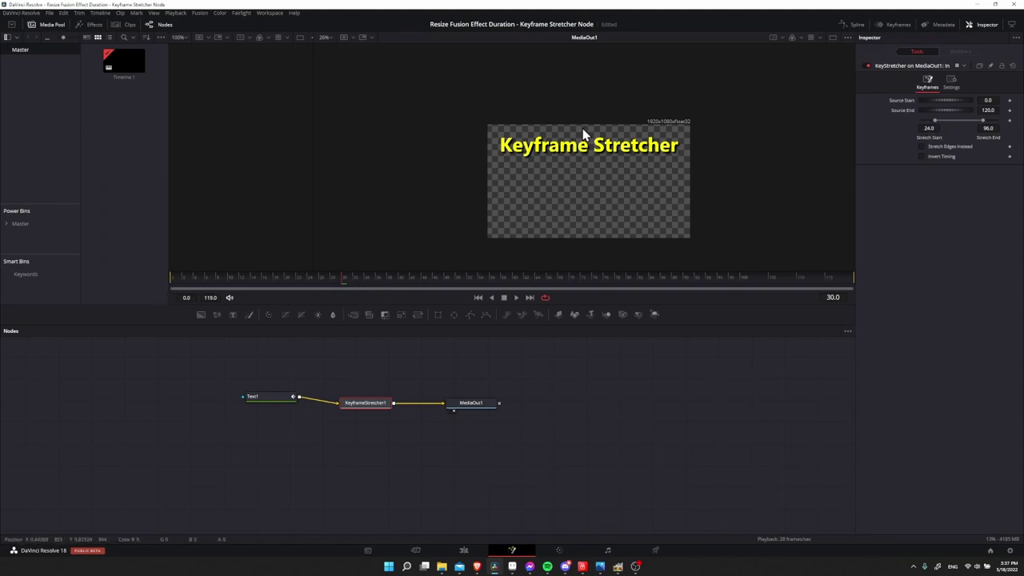
Step: Set the Keyframe Stretcher's Stretch Start to 60 and Stretch End to 61
{"action": "left_click_drag", "start_coordinate": [934, 120], "coordinate": [957, 122]}
{"action": "left_click", "coordinate": [983, 129]}
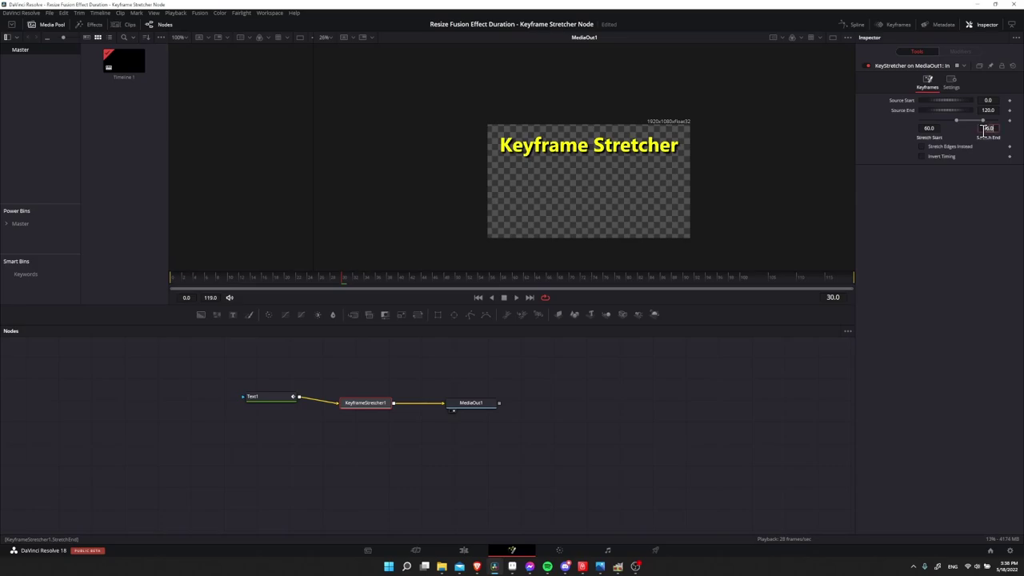
{"action": "type", "text": "61"}
{"action": "key", "text": "Tab"}
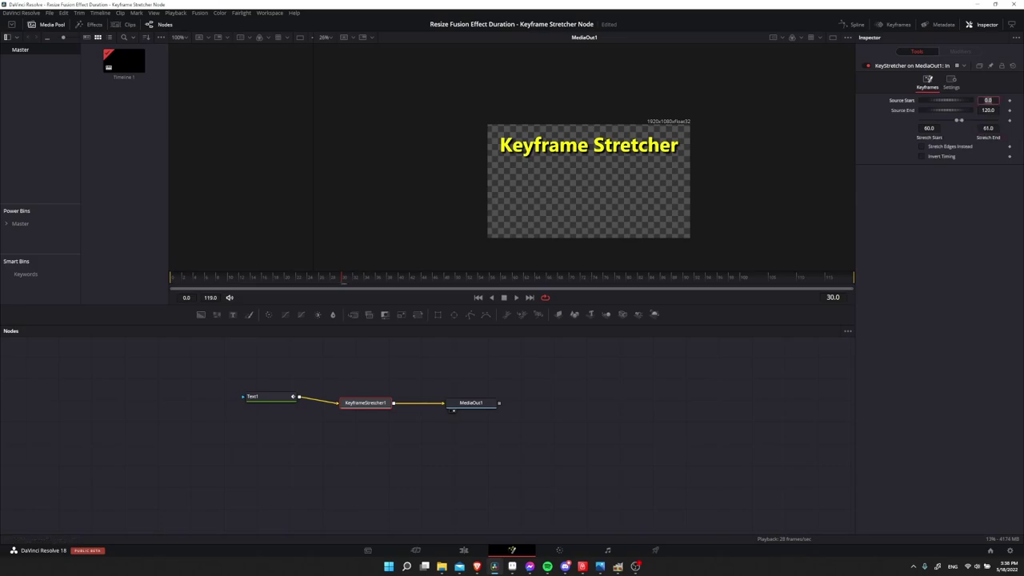
{"action": "left_click", "coordinate": [993, 178]}
Step: Return to the Edit page and play the Fusion Composition clip from its start to check the text animation
{"action": "left_click", "coordinate": [463, 550]}
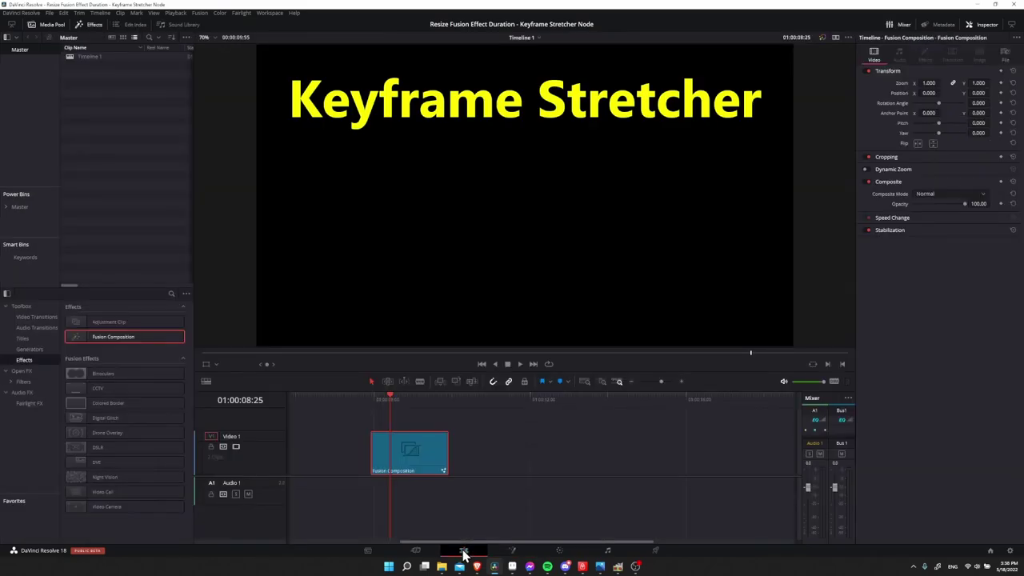
{"action": "left_click", "coordinate": [377, 405]}
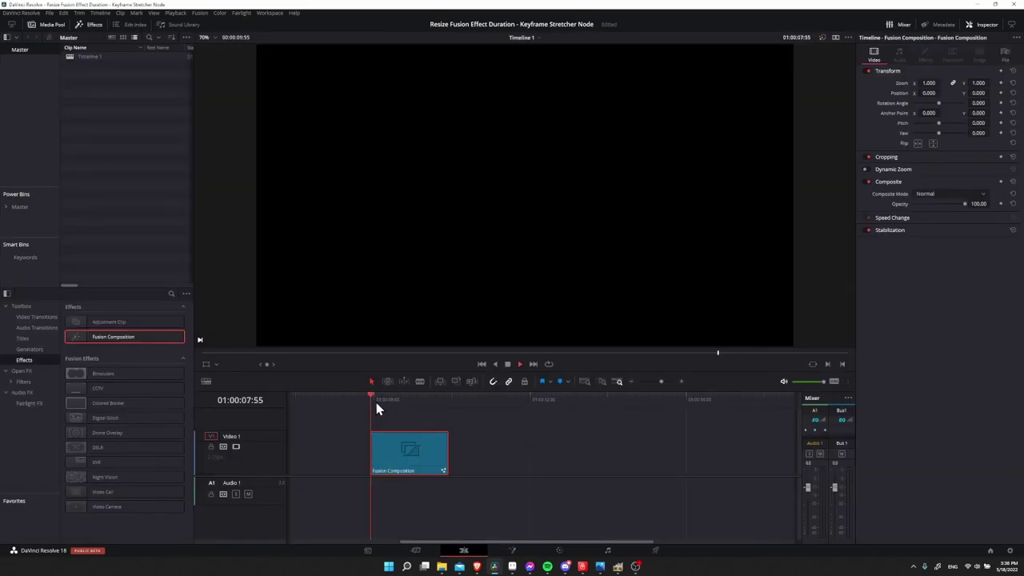
{"action": "key", "text": "space"}
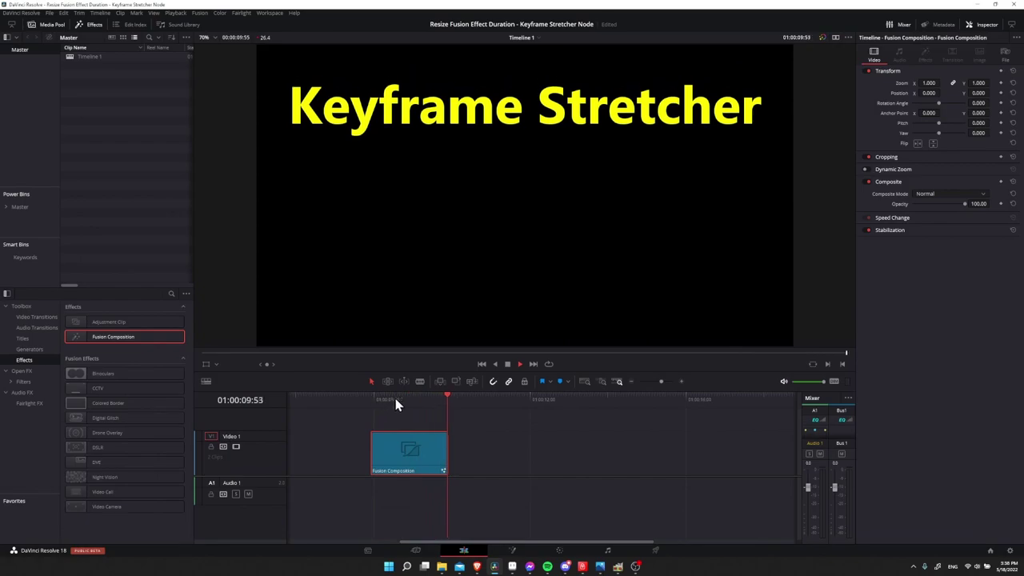
{"action": "left_click", "coordinate": [395, 406]}
{"action": "left_click_drag", "start_coordinate": [412, 403], "coordinate": [408, 404]}
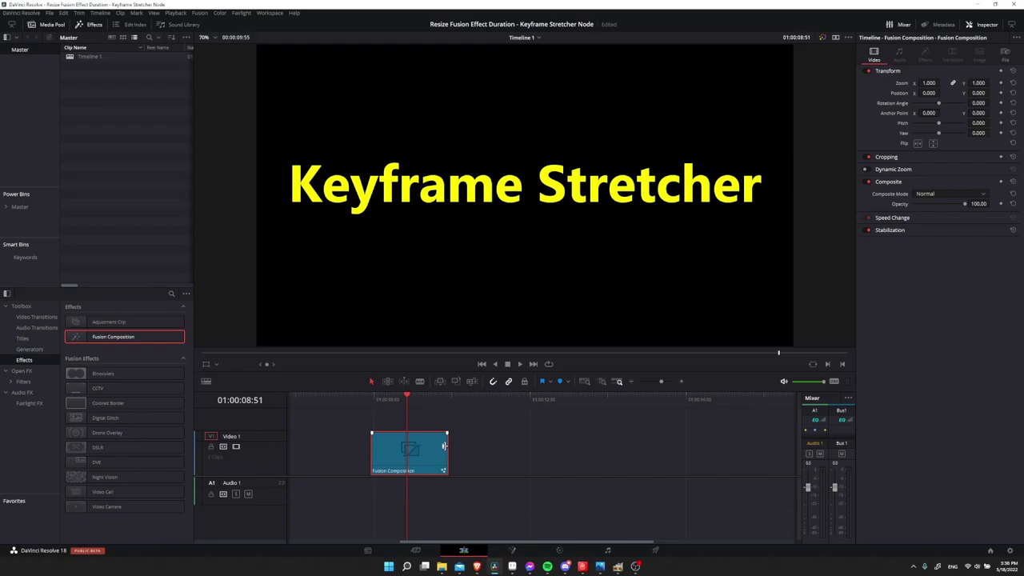
Step: Lengthen the Fusion Composition clip to end at about 11:04 on the timeline, and play it from its start
{"action": "left_click_drag", "start_coordinate": [445, 445], "coordinate": [492, 448]}
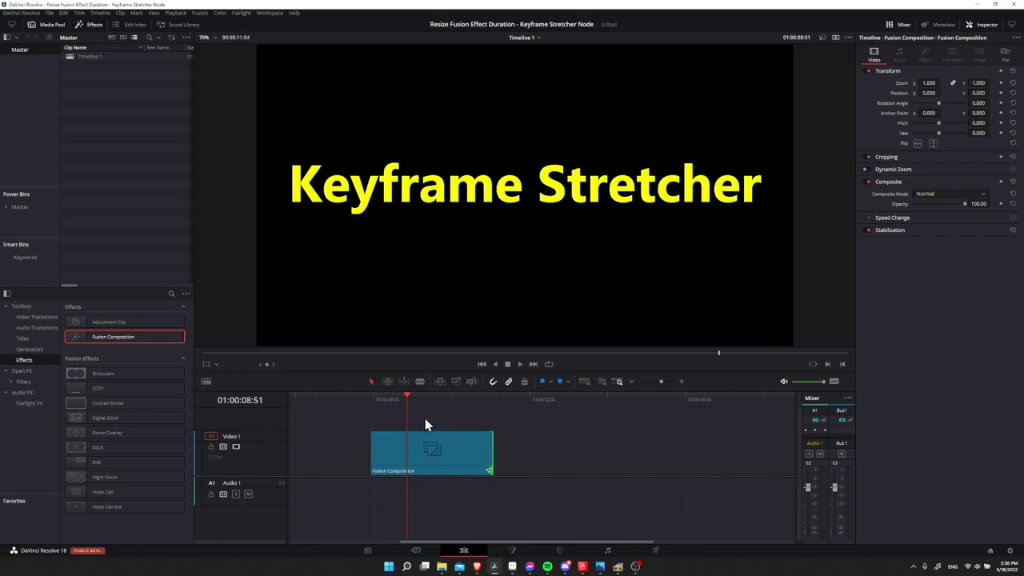
{"action": "left_click", "coordinate": [377, 401]}
{"action": "key", "text": "space"}
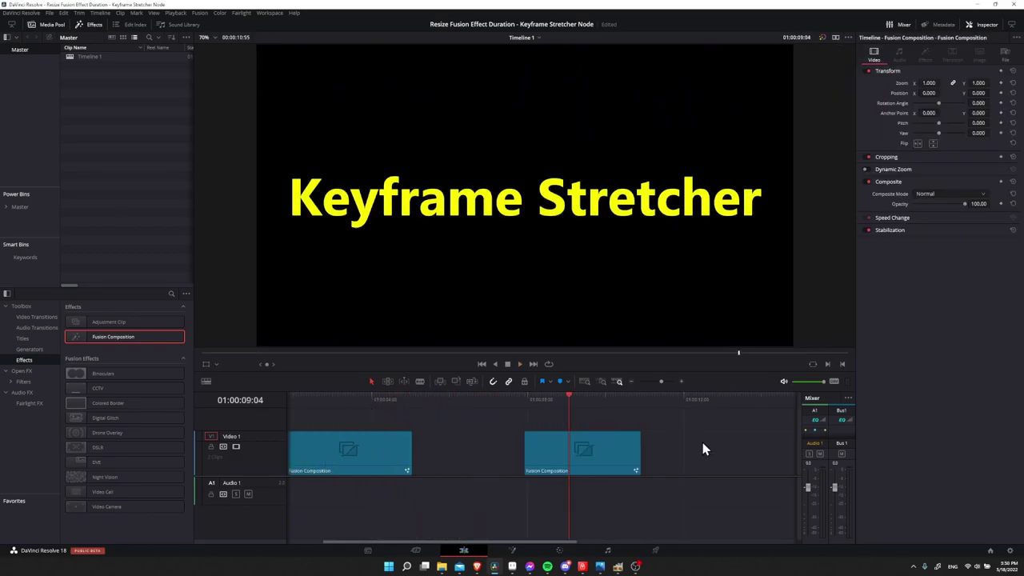
{"action": "key", "text": "space"}
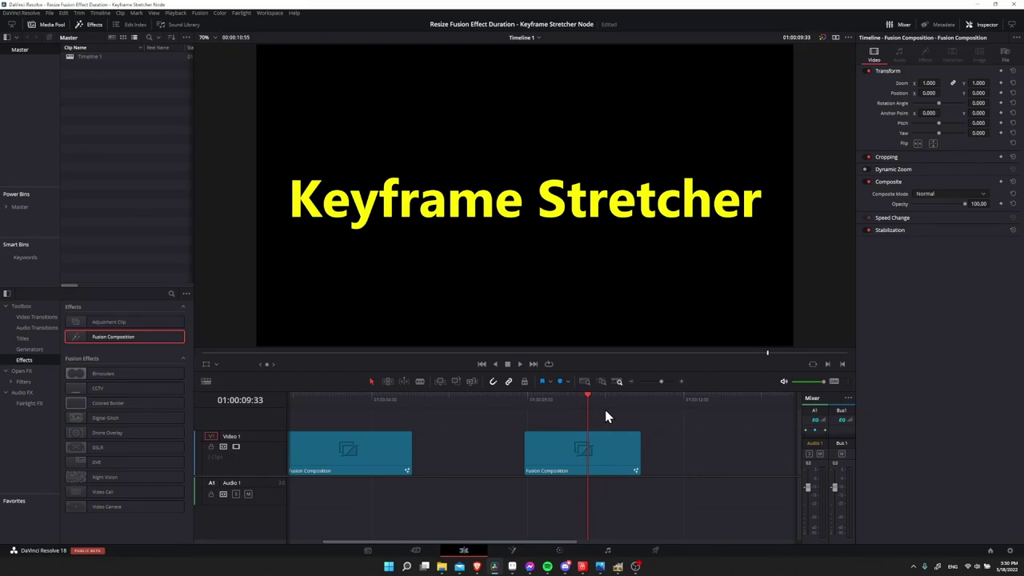
Step: Reopen the composition in Fusion and compare the timeline's keyframe marks for the Text1 and KeyframeStretcher1 nodes
{"action": "left_click", "coordinate": [513, 551]}
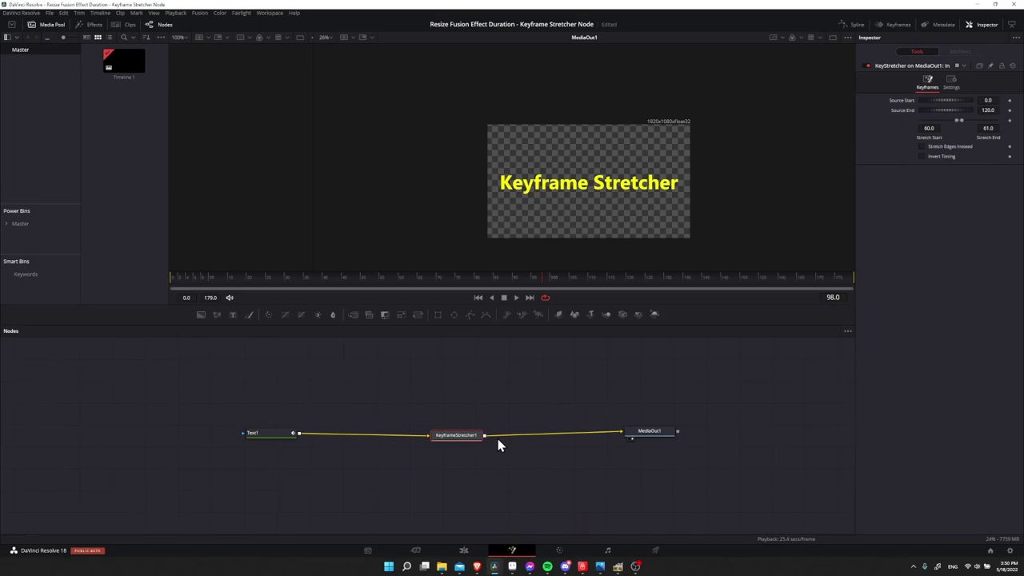
{"action": "left_click_drag", "start_coordinate": [347, 411], "coordinate": [257, 449]}
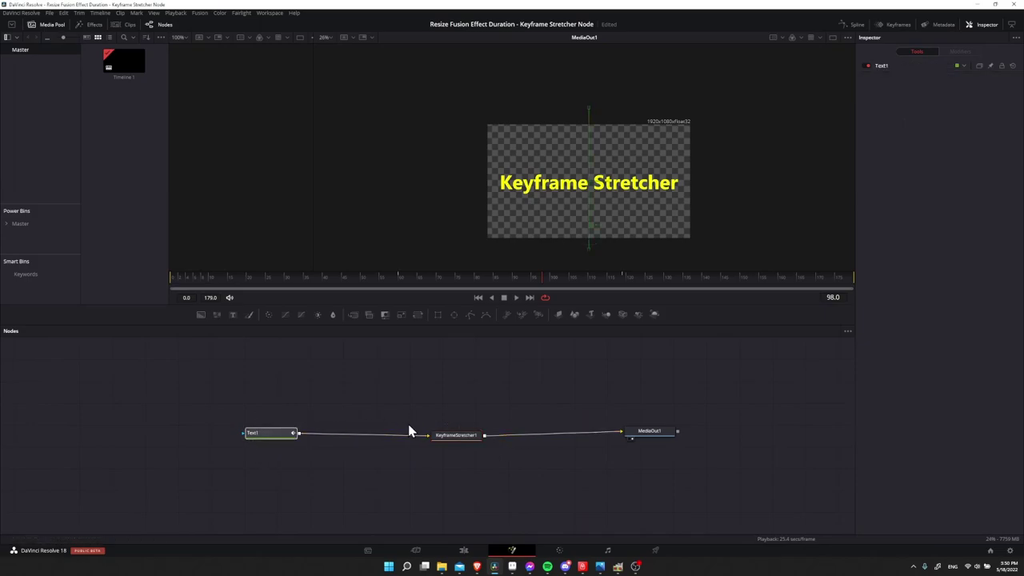
{"action": "left_click", "coordinate": [453, 435]}
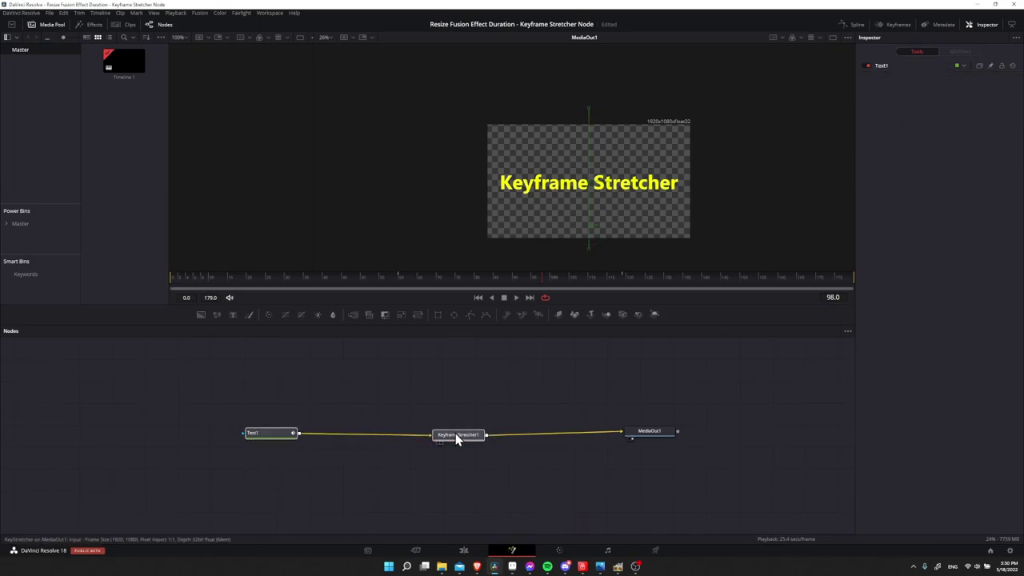
{"action": "left_click", "coordinate": [285, 432]}
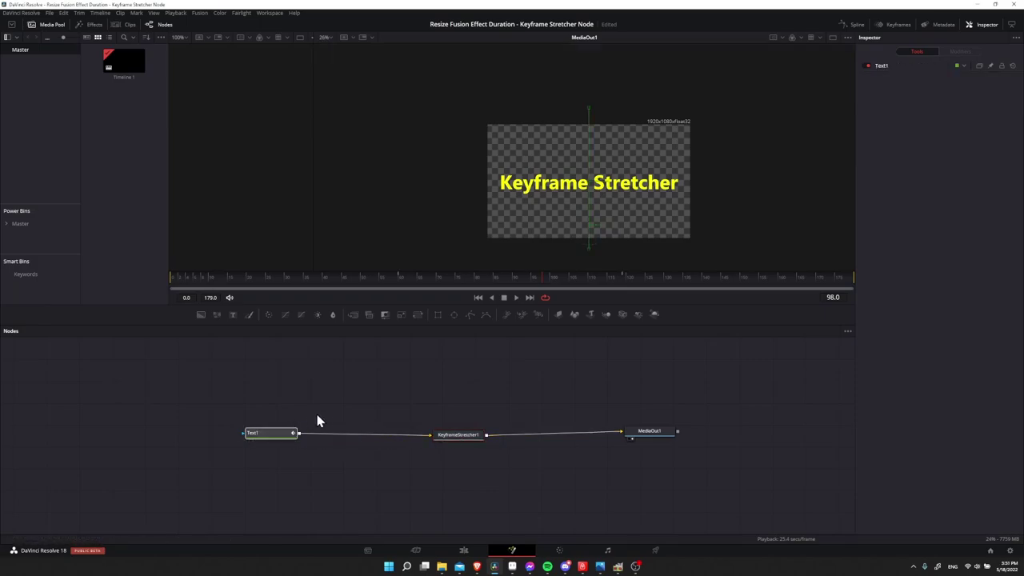
{"action": "left_click", "coordinate": [461, 433]}
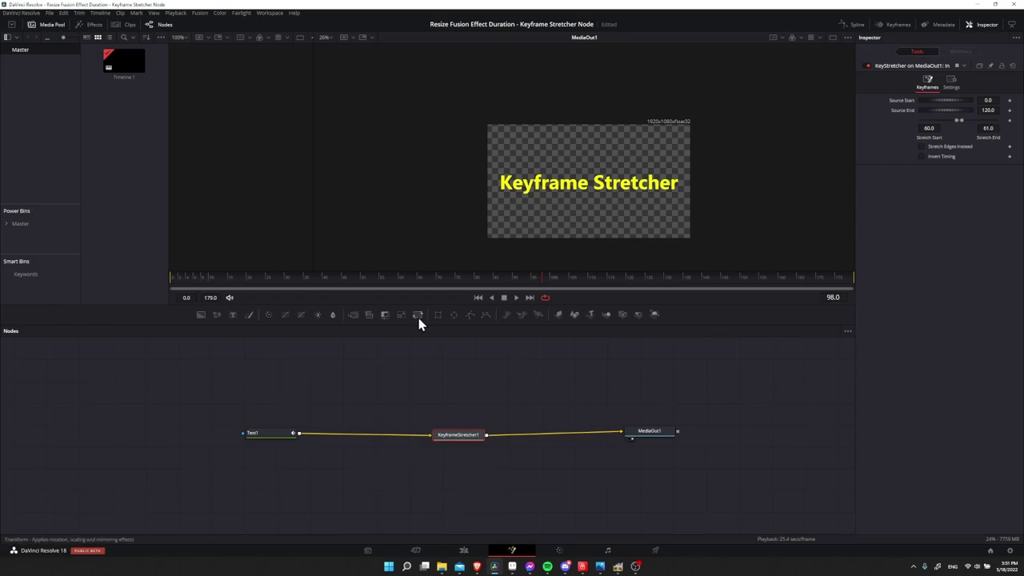
Step: Insert a BrightnessContrast node between Text1 and KeyframeStretcher1, and move MediaOut1 farther away from the stretcher
{"action": "left_click", "coordinate": [280, 432]}
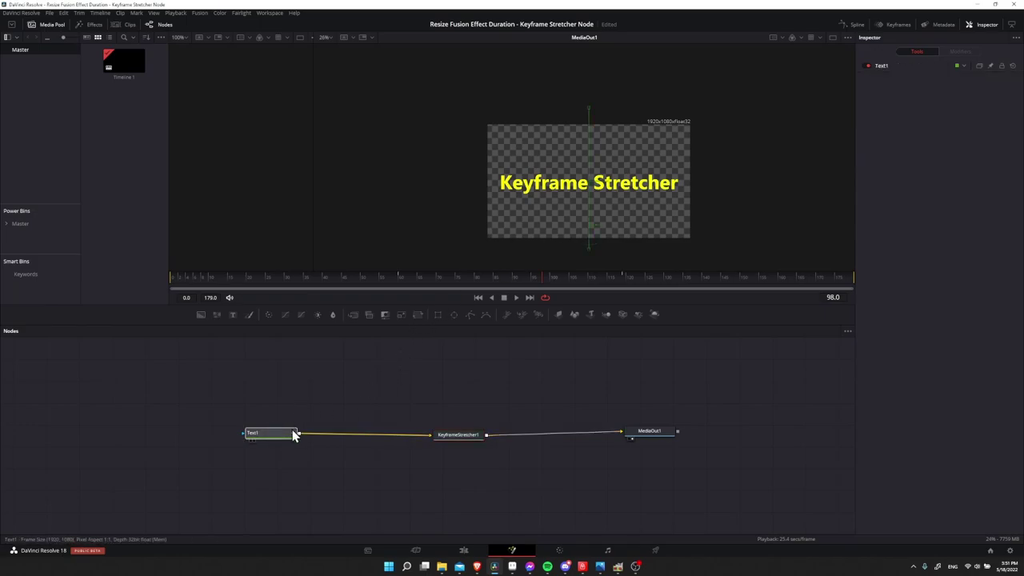
{"action": "left_click", "coordinate": [317, 315]}
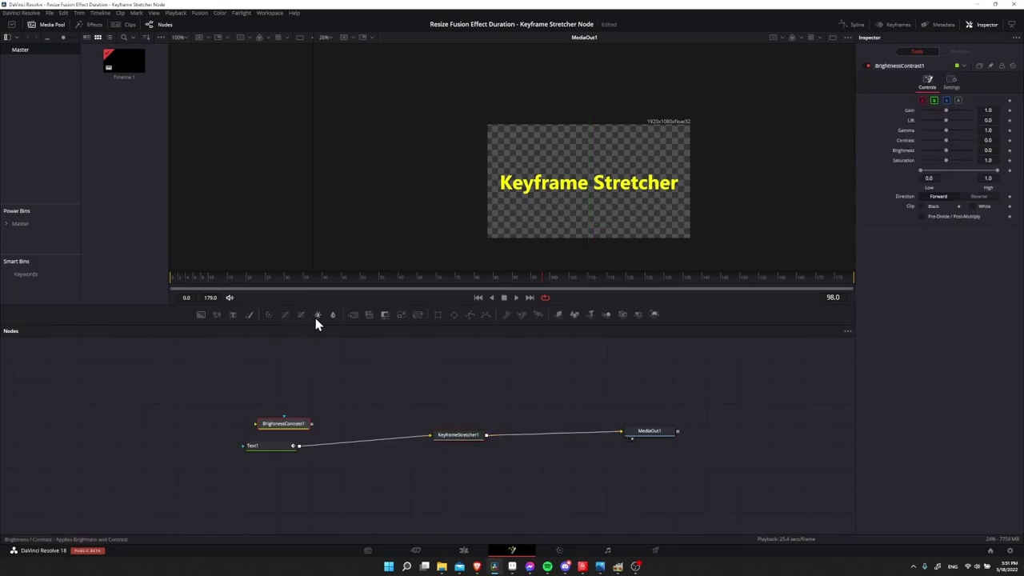
{"action": "left_click", "coordinate": [402, 437]}
{"action": "left_click_drag", "start_coordinate": [299, 445], "coordinate": [370, 436]}
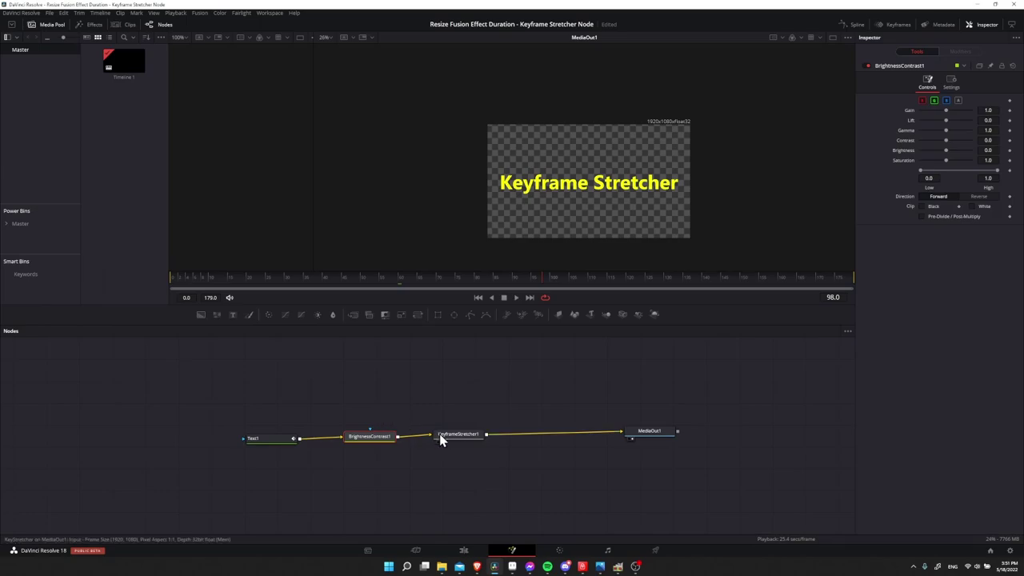
{"action": "left_click", "coordinate": [470, 434]}
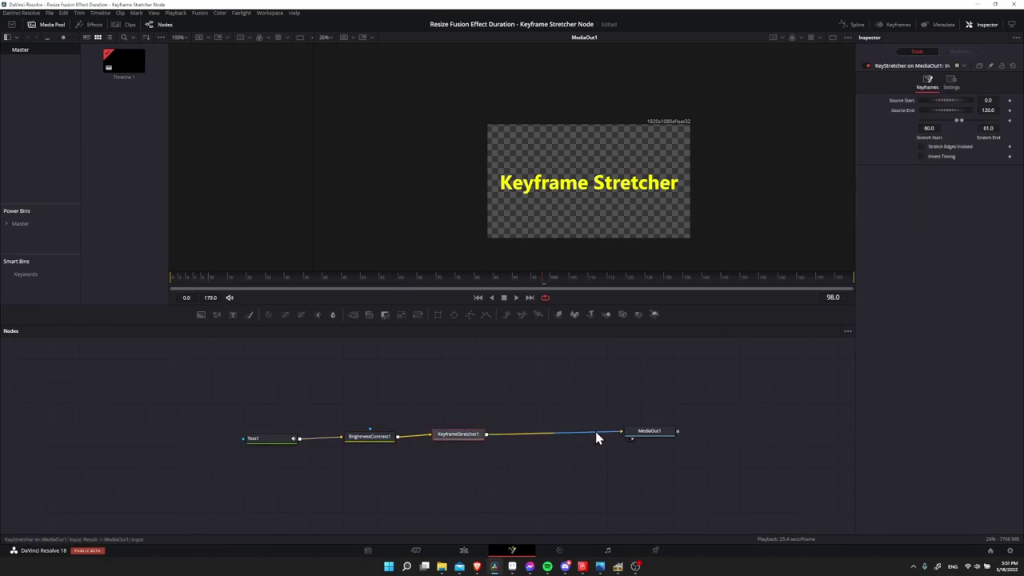
{"action": "left_click_drag", "start_coordinate": [649, 433], "coordinate": [677, 438]}
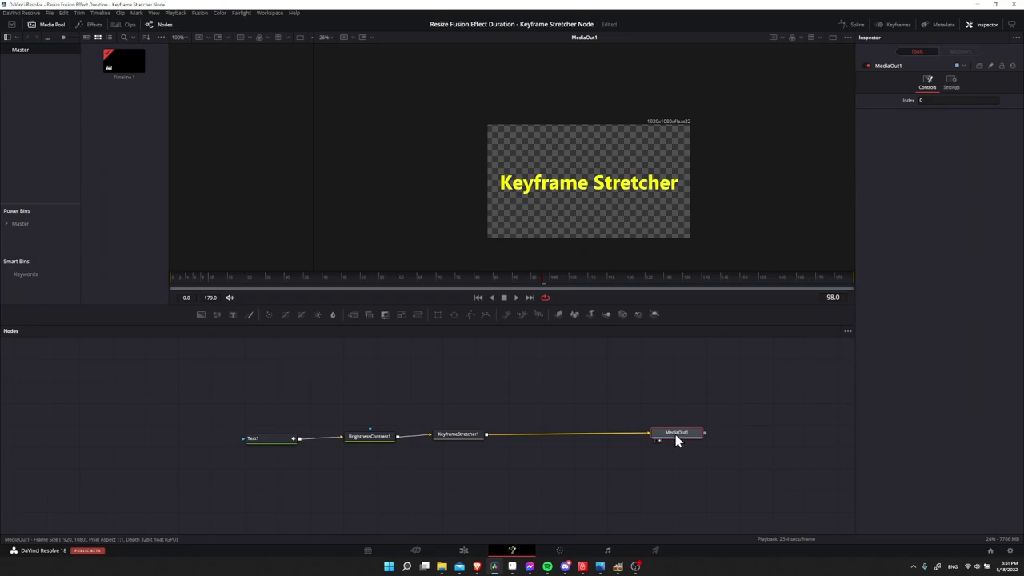
Step: On frame 60, add Gain and Lift keyframes to the BrightnessContrast node
{"action": "left_click", "coordinate": [378, 438]}
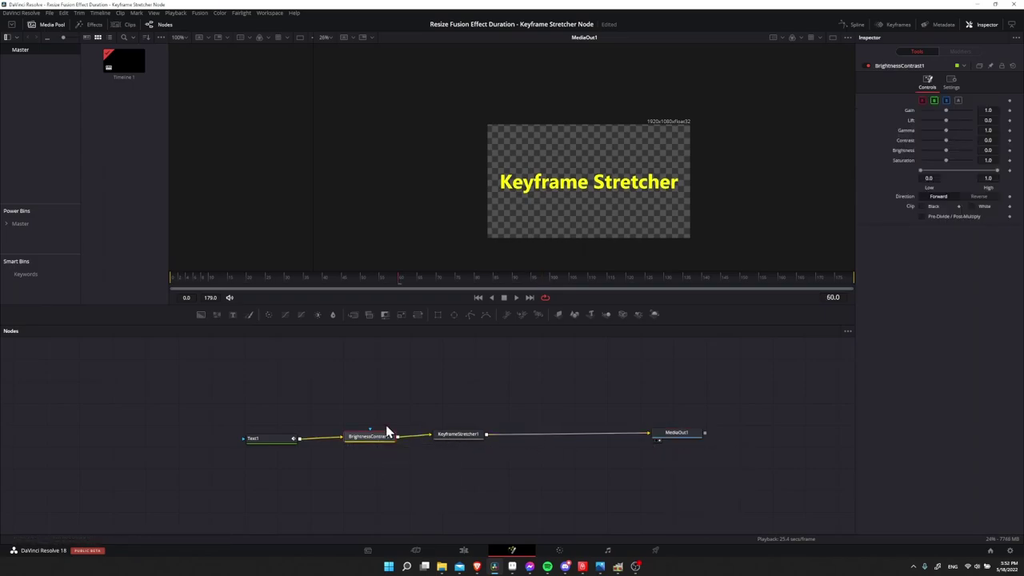
{"action": "left_click", "coordinate": [1009, 110]}
{"action": "left_click", "coordinate": [462, 435]}
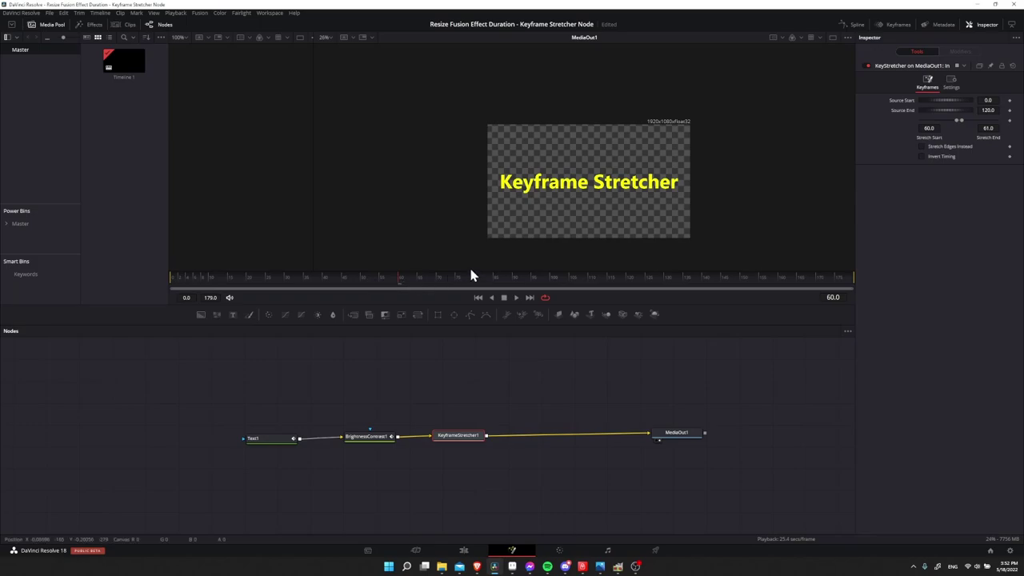
{"action": "left_click", "coordinate": [375, 442]}
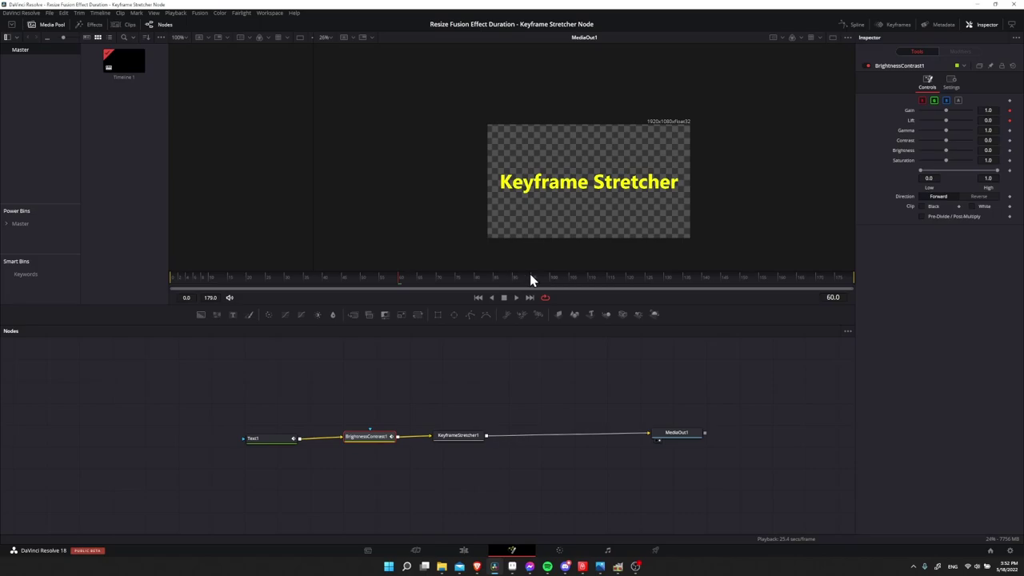
Step: Examine the composition between frames 60 and 120, comparing the keyframe marks of the BrightnessContrast1 and KeyframeStretcher1 nodes
{"action": "left_click", "coordinate": [448, 437]}
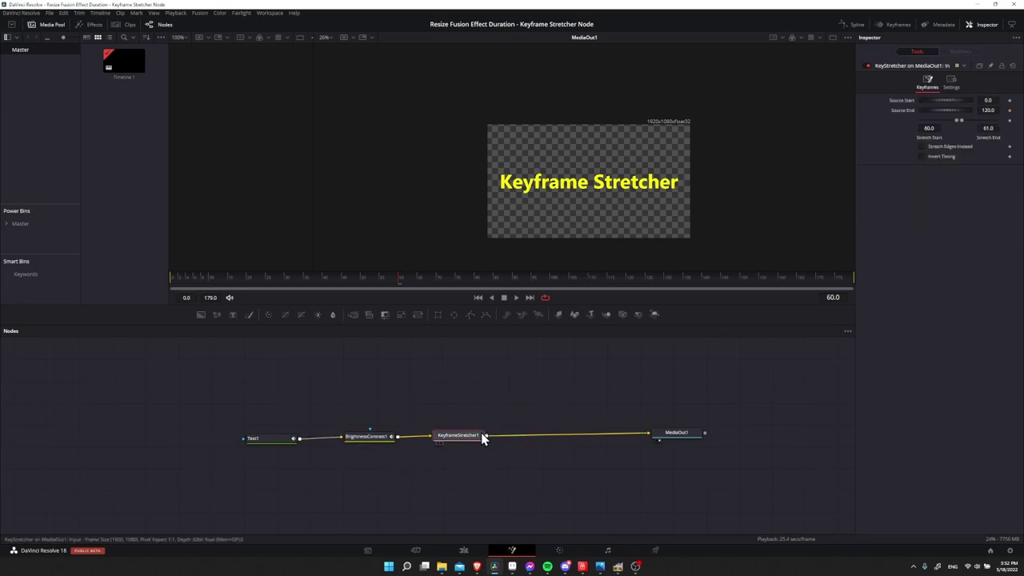
{"action": "left_click", "coordinate": [627, 277]}
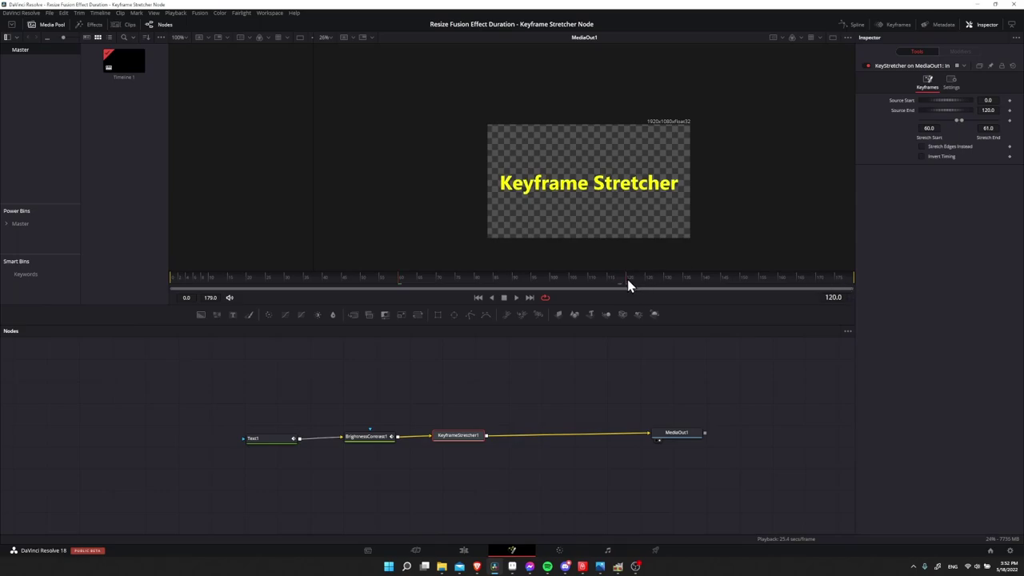
{"action": "left_click", "coordinate": [616, 365]}
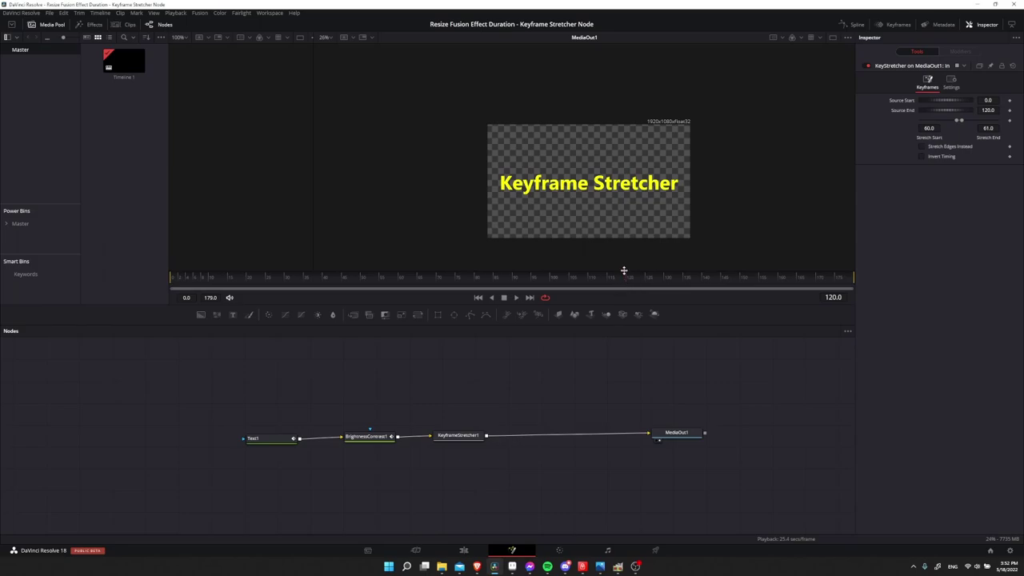
{"action": "left_click", "coordinate": [380, 439]}
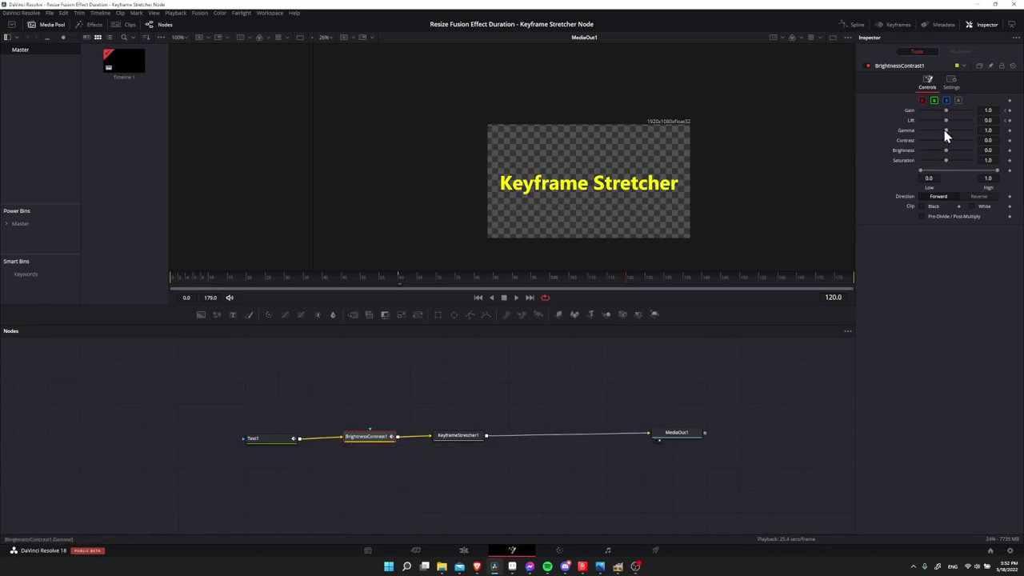
{"action": "left_click_drag", "start_coordinate": [955, 122], "coordinate": [967, 122]}
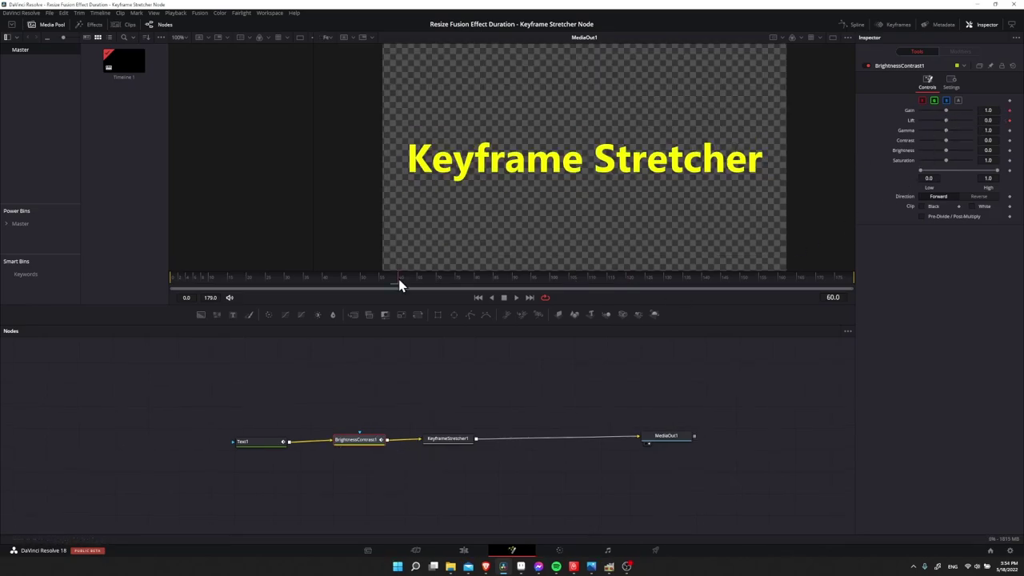
{"action": "left_click_drag", "start_coordinate": [399, 281], "coordinate": [624, 281]}
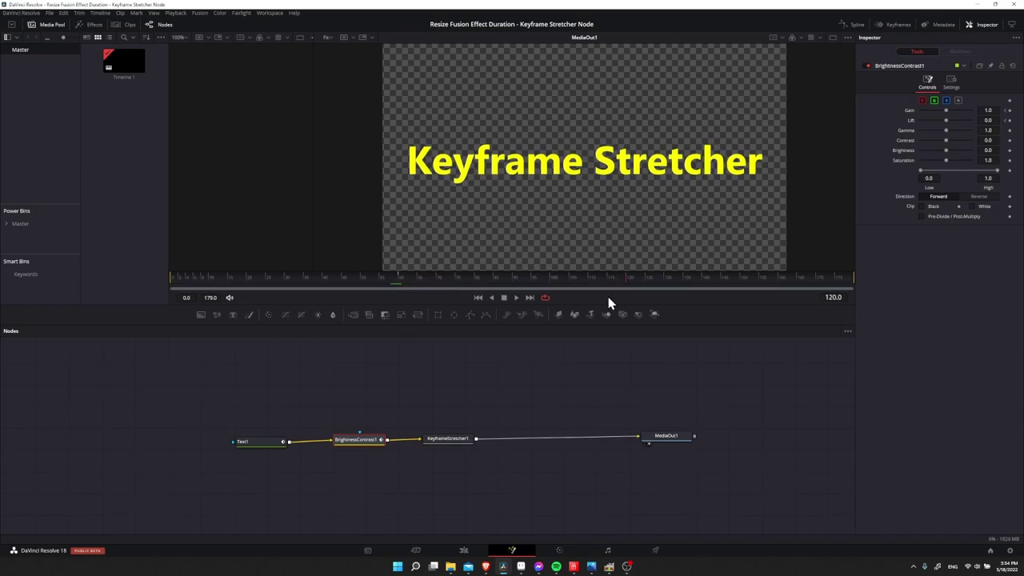
{"action": "mouse_move", "coordinate": [448, 448]}
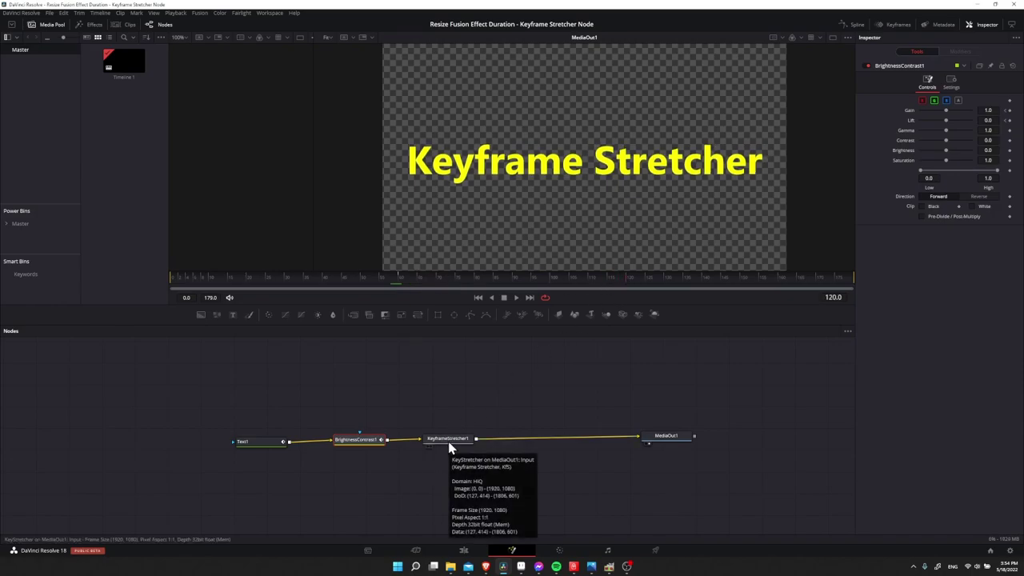
{"action": "left_click", "coordinate": [451, 441]}
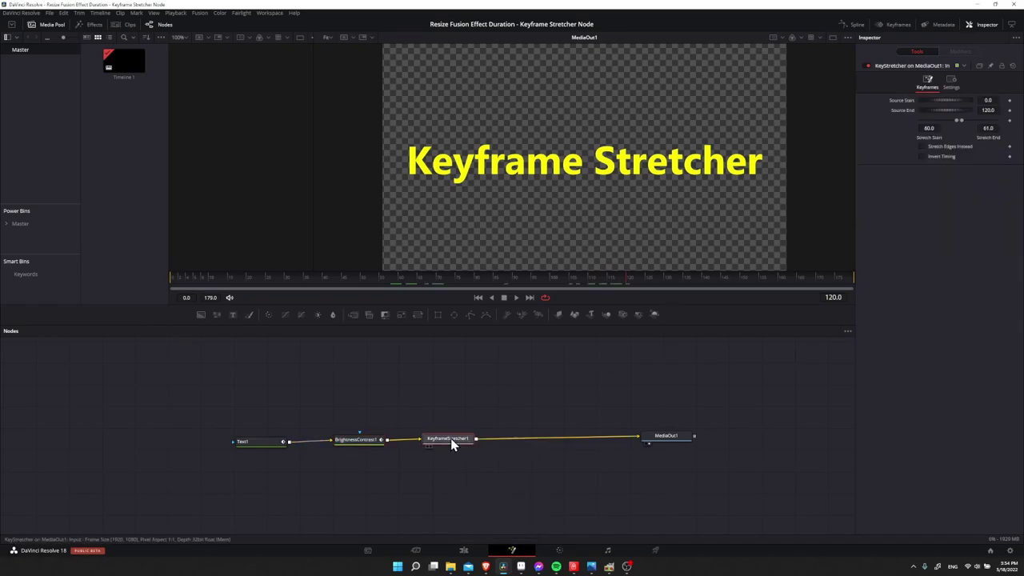
Step: Compare the timeline keyframe marks of BrightnessContrast1 and KeyframeStretcher1 around frame 120
{"action": "left_click", "coordinate": [368, 444]}
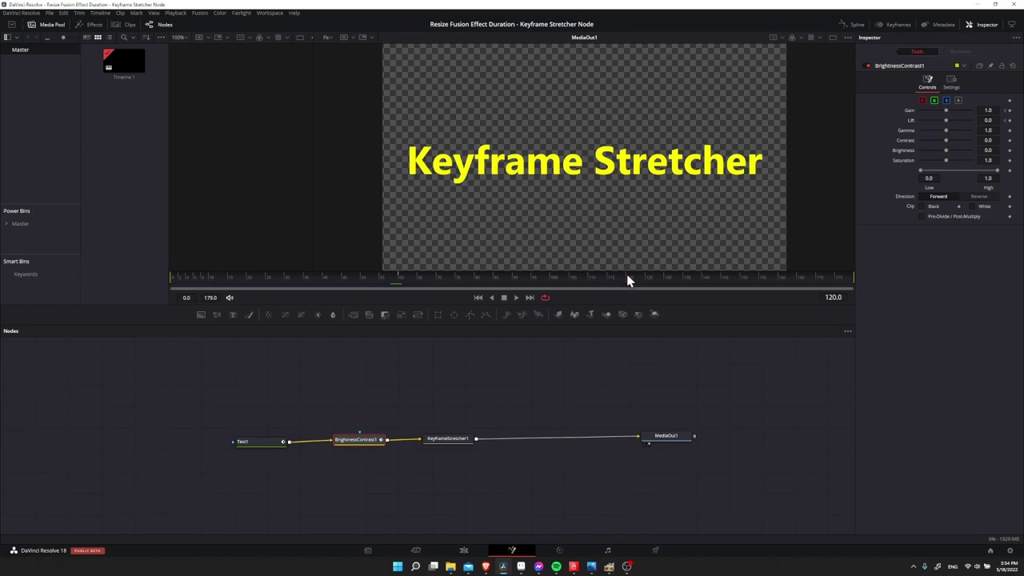
{"action": "left_click", "coordinate": [853, 278]}
{"action": "left_click_drag", "start_coordinate": [854, 282], "coordinate": [627, 286]}
{"action": "left_click", "coordinate": [433, 442]}
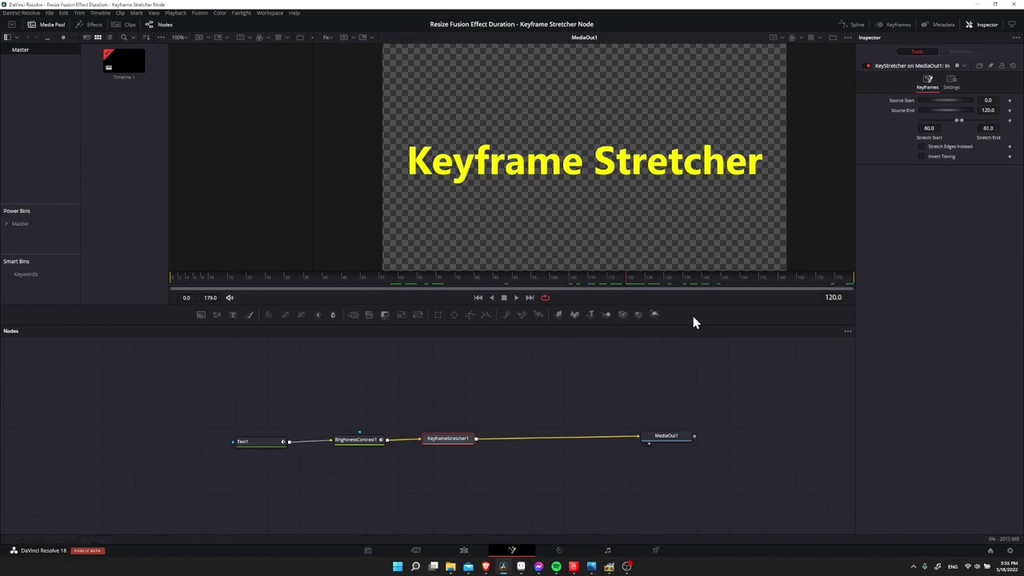
Step: On frame 120, set BrightnessContrast1's Gain to 1.5 and Lift to 0.462
{"action": "left_click", "coordinate": [364, 444]}
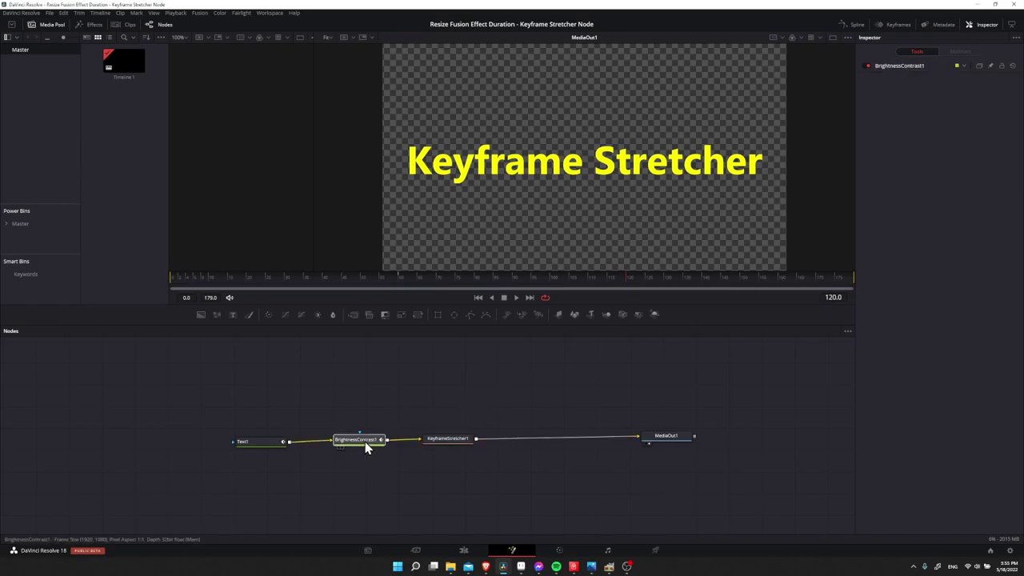
{"action": "left_click", "coordinate": [896, 68]}
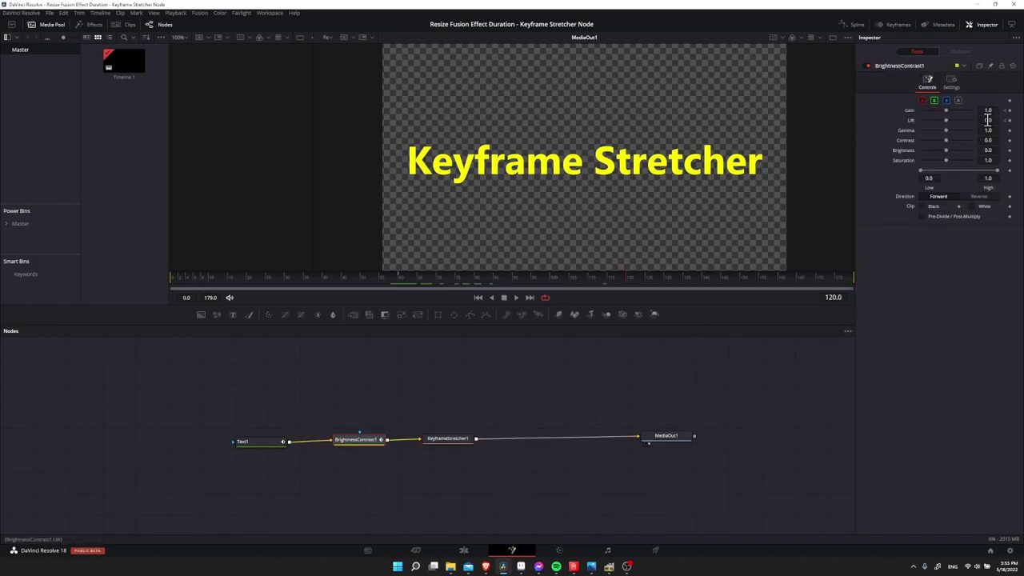
{"action": "left_click_drag", "start_coordinate": [987, 121], "coordinate": [999, 121]}
{"action": "left_click", "coordinate": [758, 405]}
{"action": "left_click_drag", "start_coordinate": [980, 119], "coordinate": [999, 118]}
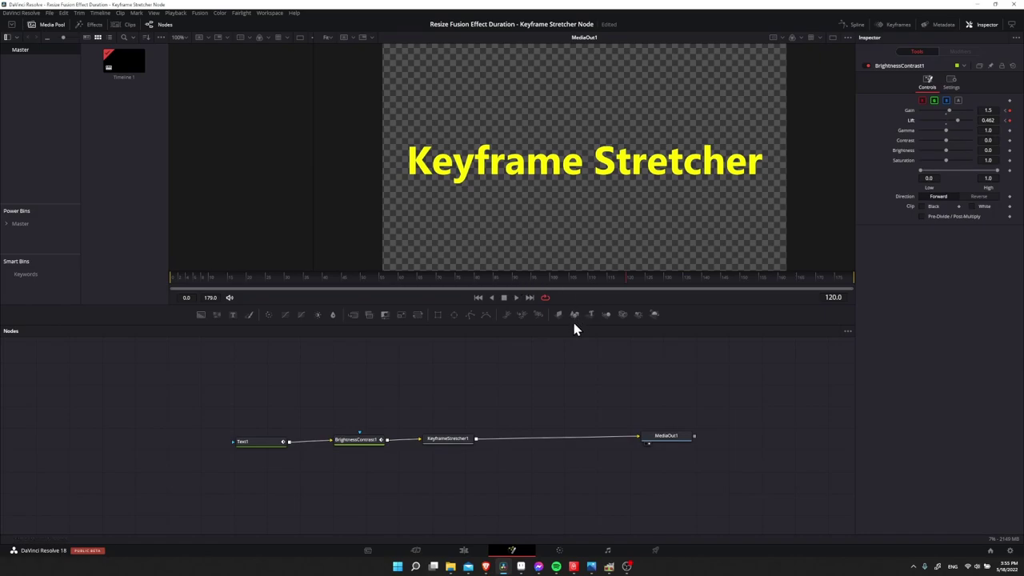
Step: Examine MediaOut1's output around frame 120 and compare it with the BrightnessContrast1 settings
{"action": "left_click", "coordinate": [664, 438]}
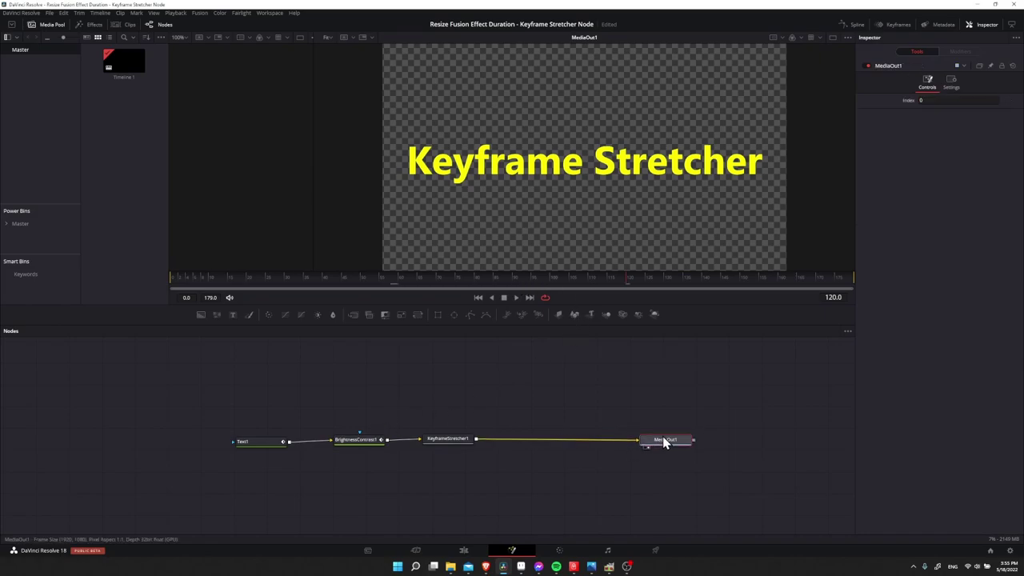
{"action": "left_click", "coordinate": [744, 282]}
{"action": "left_click_drag", "start_coordinate": [744, 287], "coordinate": [630, 286]}
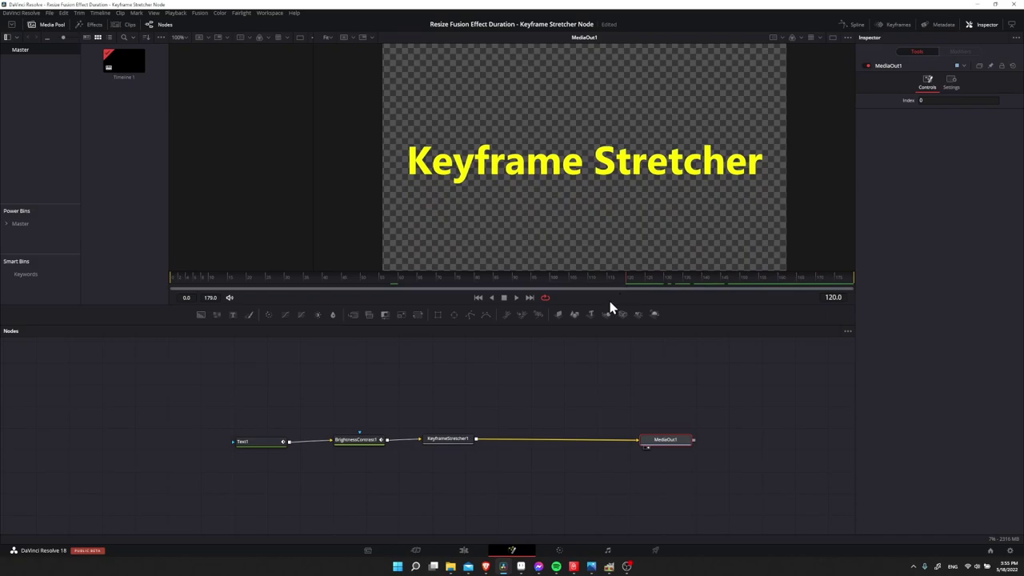
{"action": "left_click", "coordinate": [358, 439]}
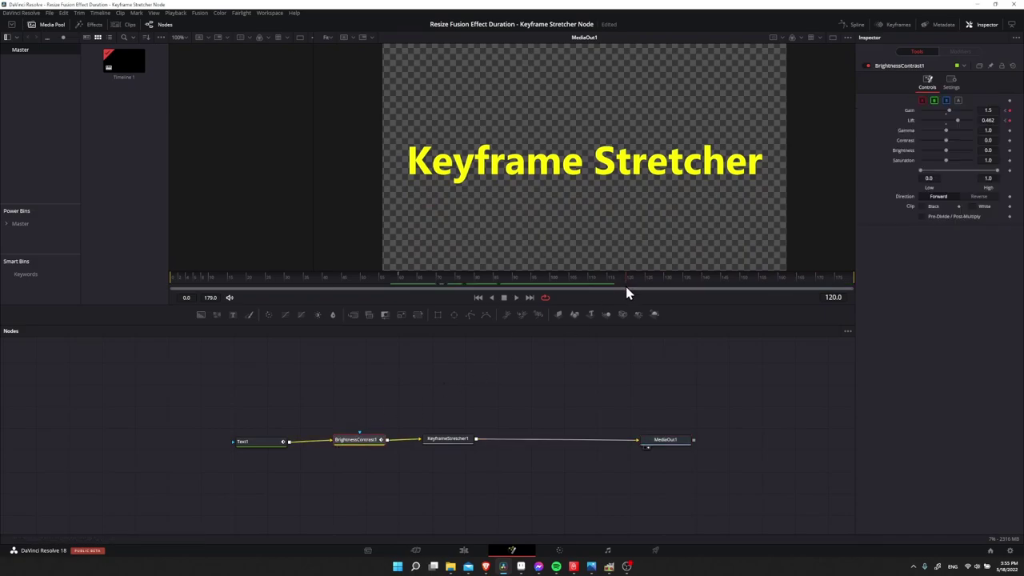
Step: Shorten the second Fusion Composition clip to 2 seconds on the edit timeline, and reopen it in Fusion
{"action": "left_click", "coordinate": [463, 550]}
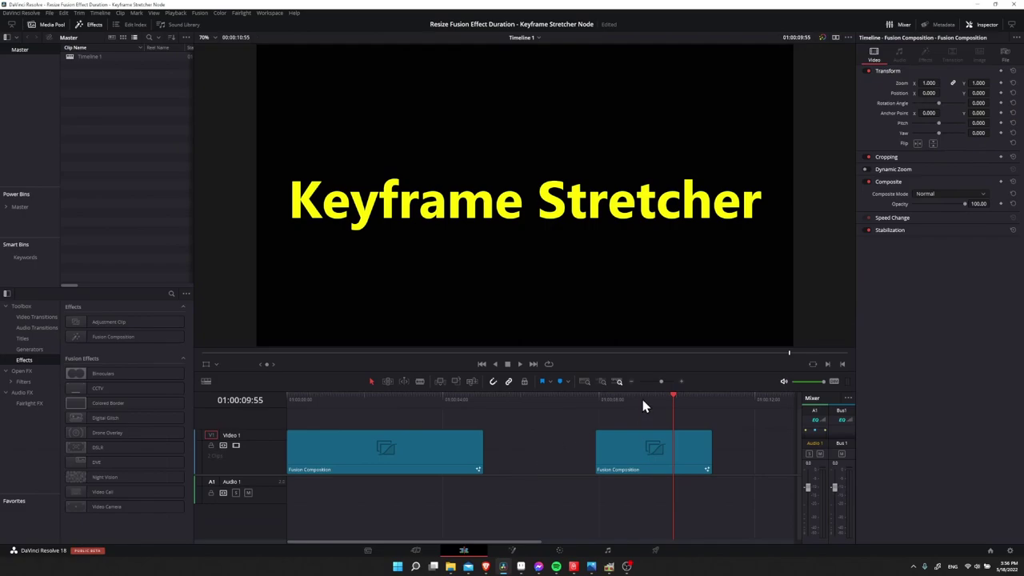
{"action": "left_click_drag", "start_coordinate": [711, 448], "coordinate": [667, 446]}
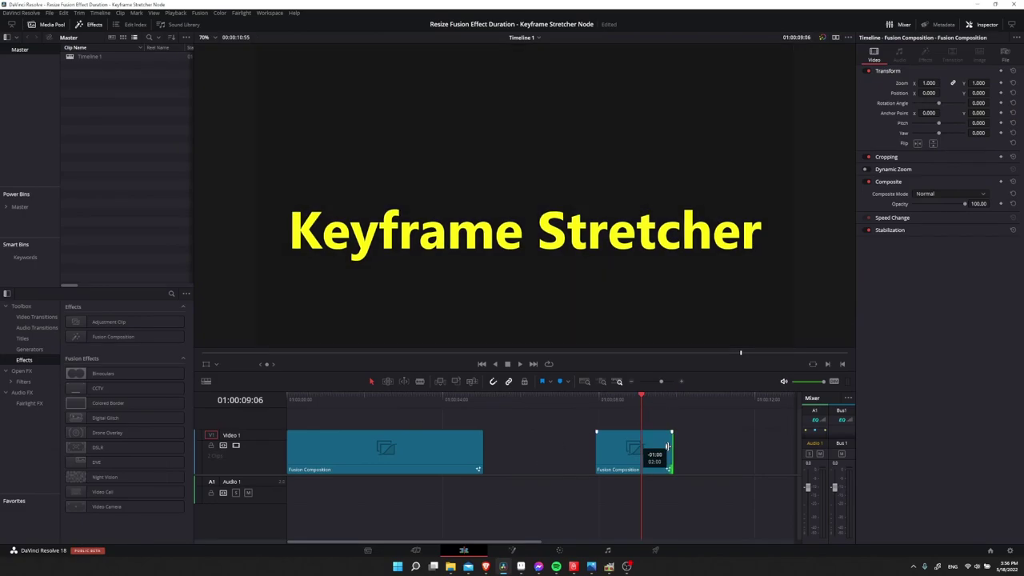
{"action": "left_click", "coordinate": [510, 550]}
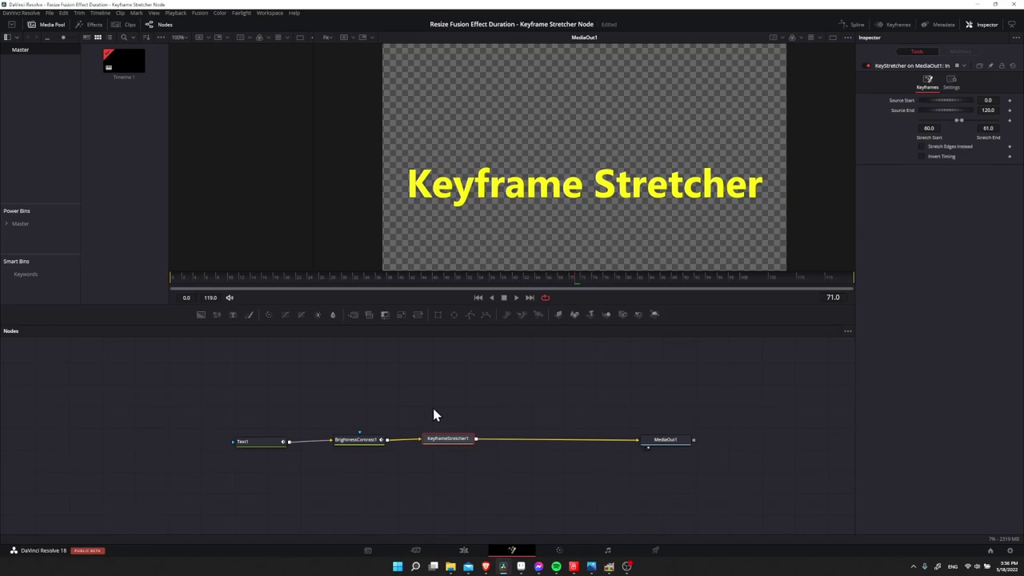
Step: Show BrightnessContrast1 in the empty viewer beside MediaOut1, and set its Lift to 1.0 on frame 120
{"action": "left_click", "coordinate": [359, 440]}
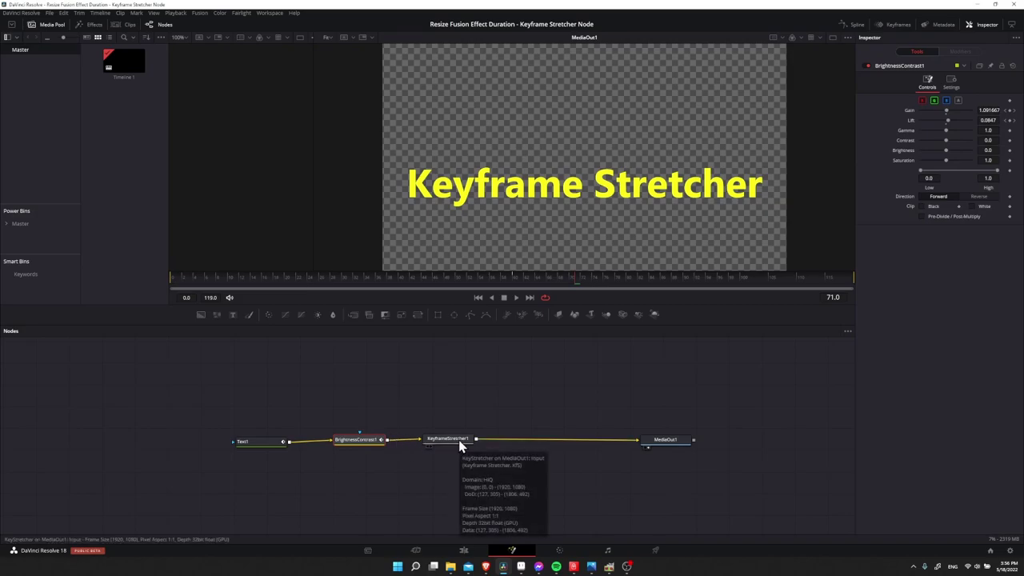
{"action": "left_click", "coordinate": [339, 447]}
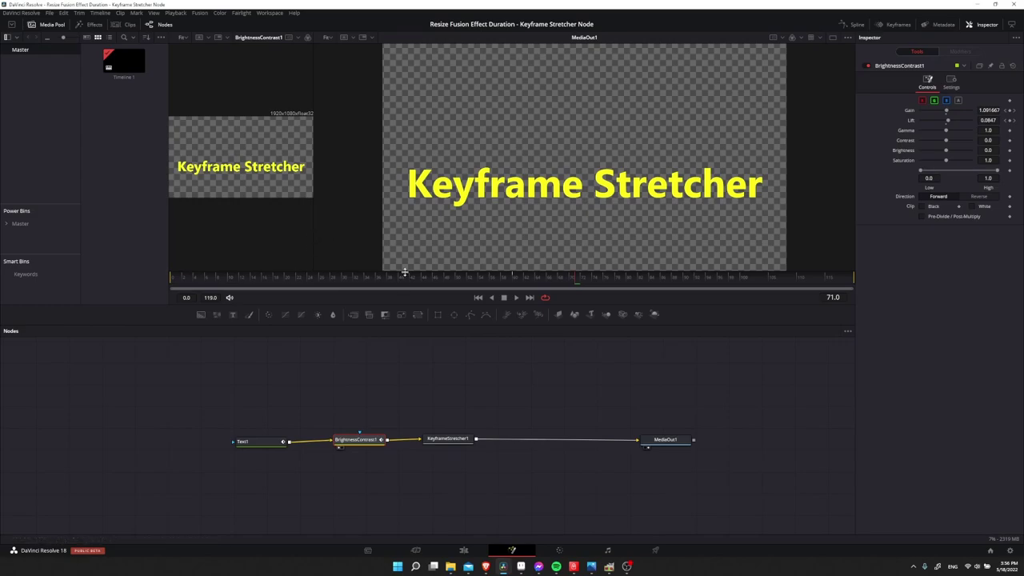
{"action": "key", "text": "End"}
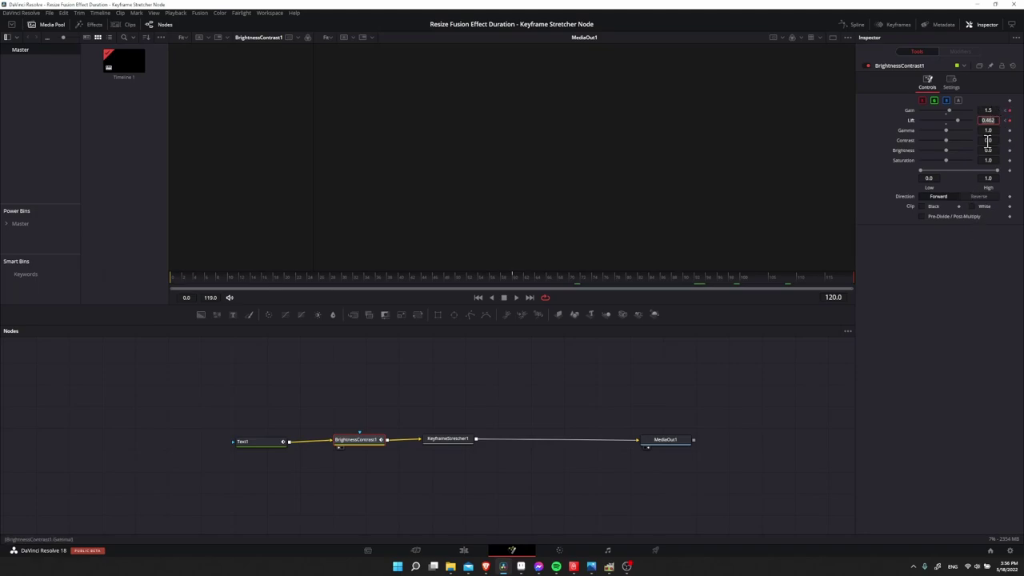
{"action": "type", "text": "1"}
{"action": "key", "text": "Tab"}
{"action": "left_click", "coordinate": [966, 242]}
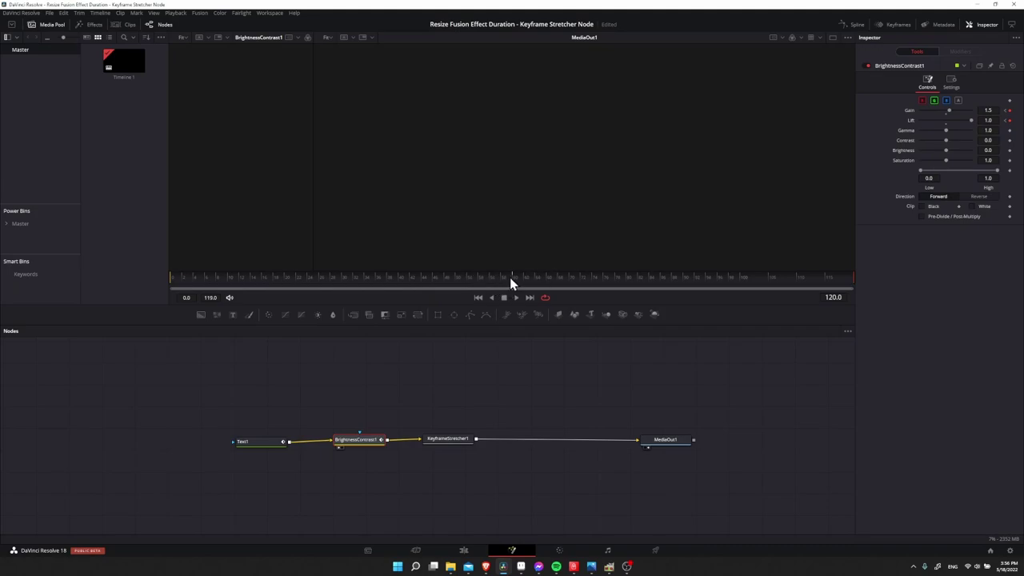
Step: Scrub the composition from frame 0 to check the brightness effect, and play the shortened clip on the edit timeline
{"action": "left_click_drag", "start_coordinate": [512, 282], "coordinate": [173, 279]}
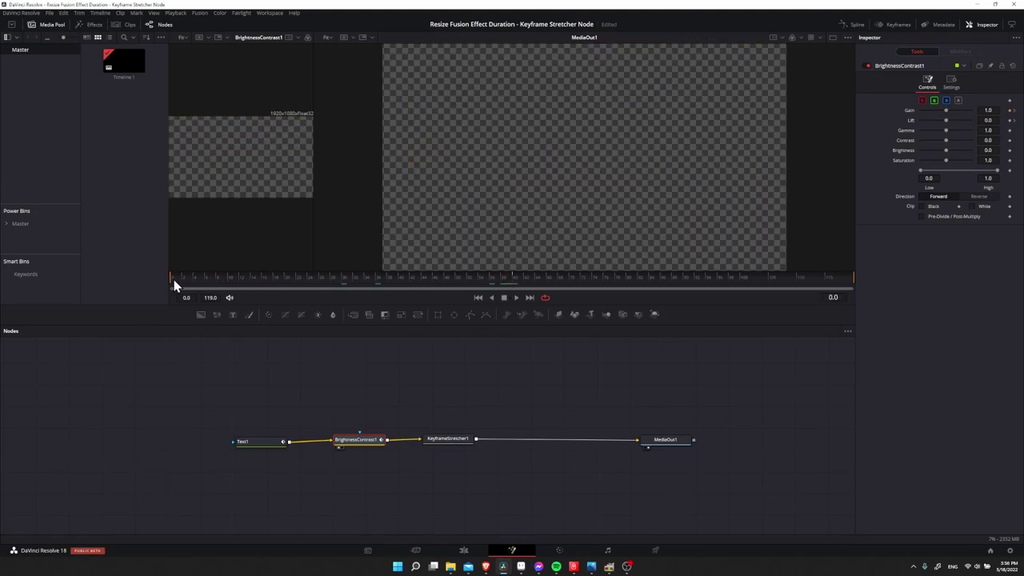
{"action": "left_click_drag", "start_coordinate": [342, 280], "coordinate": [170, 277]}
{"action": "left_click", "coordinate": [980, 108]}
{"action": "key", "text": "Tab"}
{"action": "left_click_drag", "start_coordinate": [216, 276], "coordinate": [451, 284]}
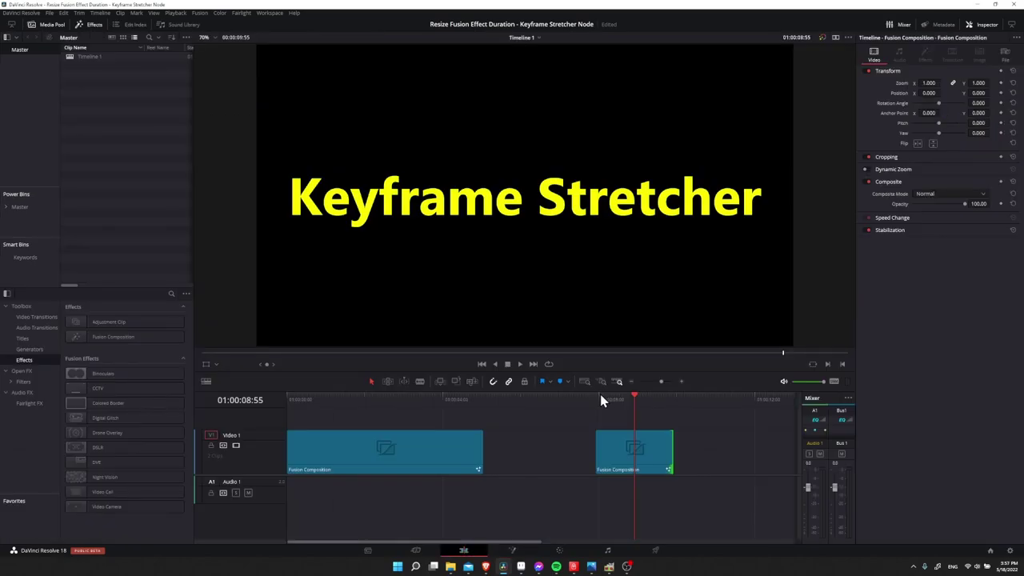
{"action": "left_click", "coordinate": [602, 399]}
{"action": "key", "text": "space"}
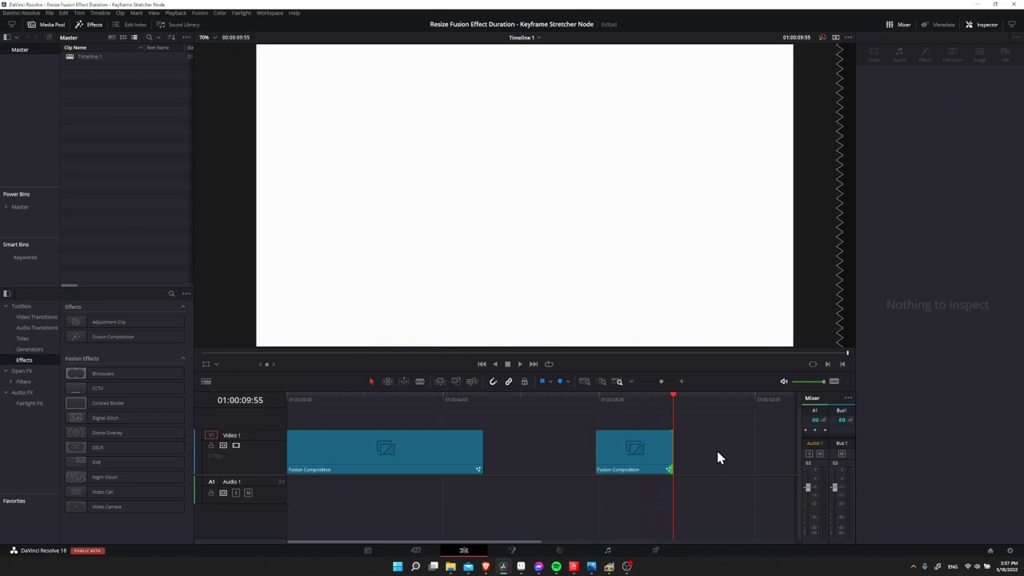
Step: Extend the second Fusion Composition clip to end at 01:00:12:30, and play it from its start
{"action": "scroll", "coordinate": [726, 446], "scroll_direction": "right", "scroll_amount": 3}
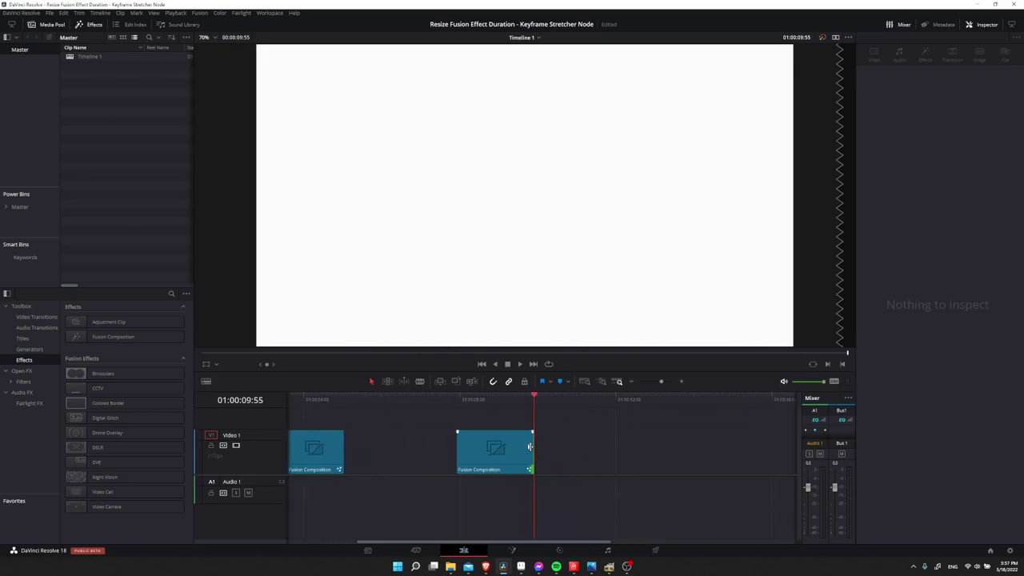
{"action": "left_click_drag", "start_coordinate": [530, 446], "coordinate": [633, 446]}
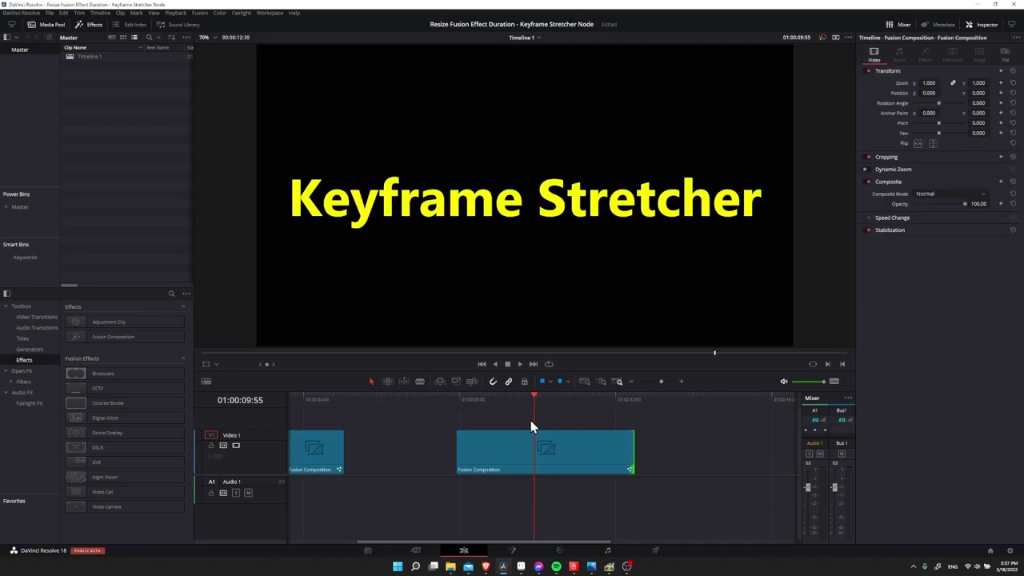
{"action": "left_click", "coordinate": [467, 400]}
{"action": "left_click", "coordinate": [457, 400]}
{"action": "key", "text": "space"}
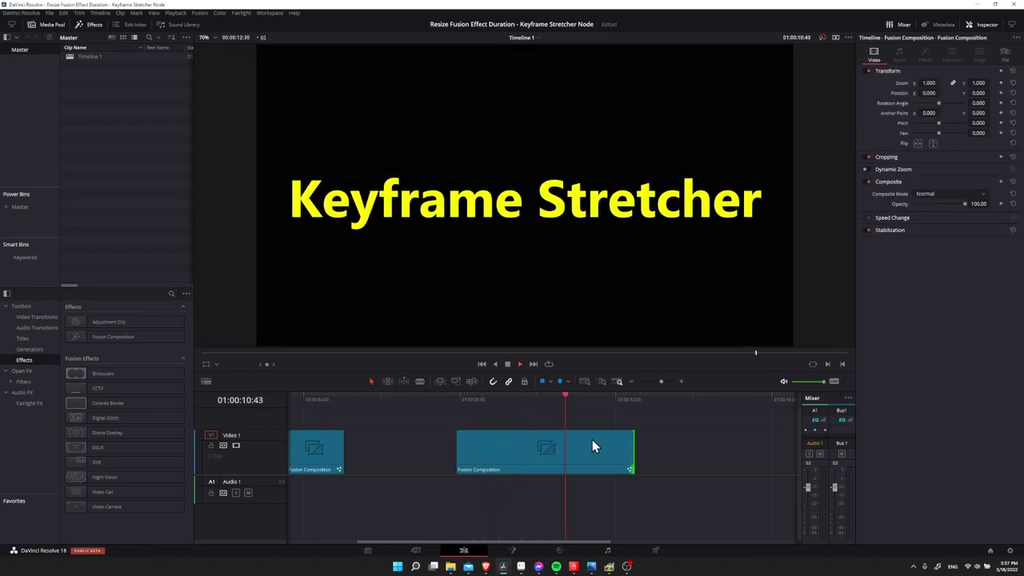
{"action": "key", "text": "space"}
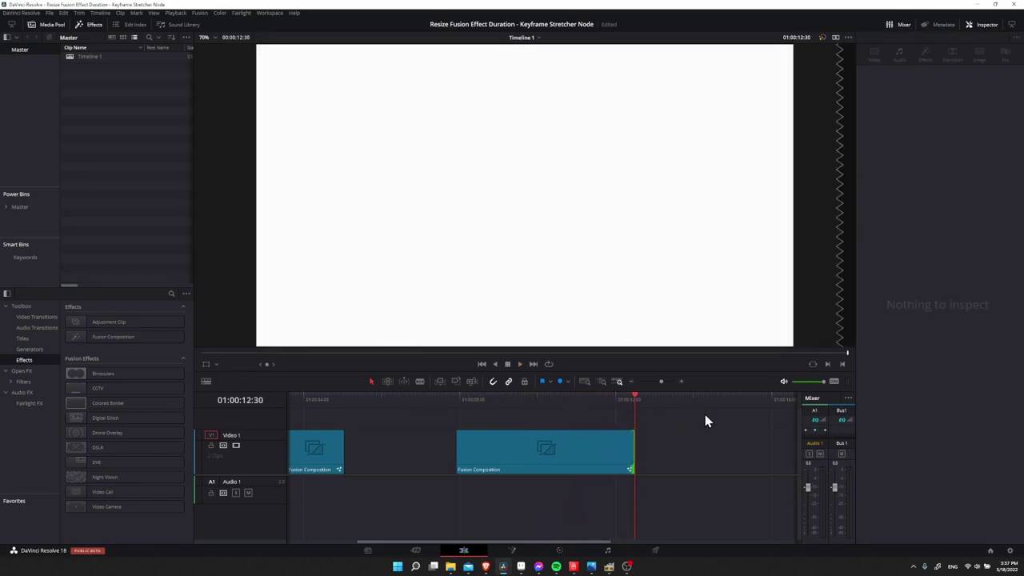
Step: Reopen the extended composition in Fusion and, at frame 89, compare BrightnessContrast1's output with MediaOut1 after the KeyframeStretcher1 node
{"action": "key", "text": "shift+5"}
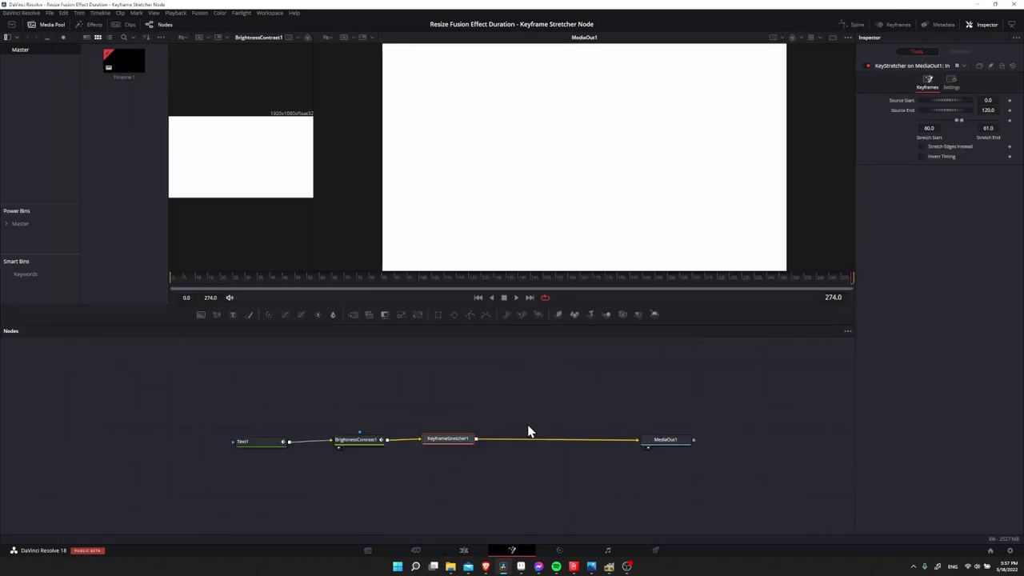
{"action": "left_click", "coordinate": [391, 280]}
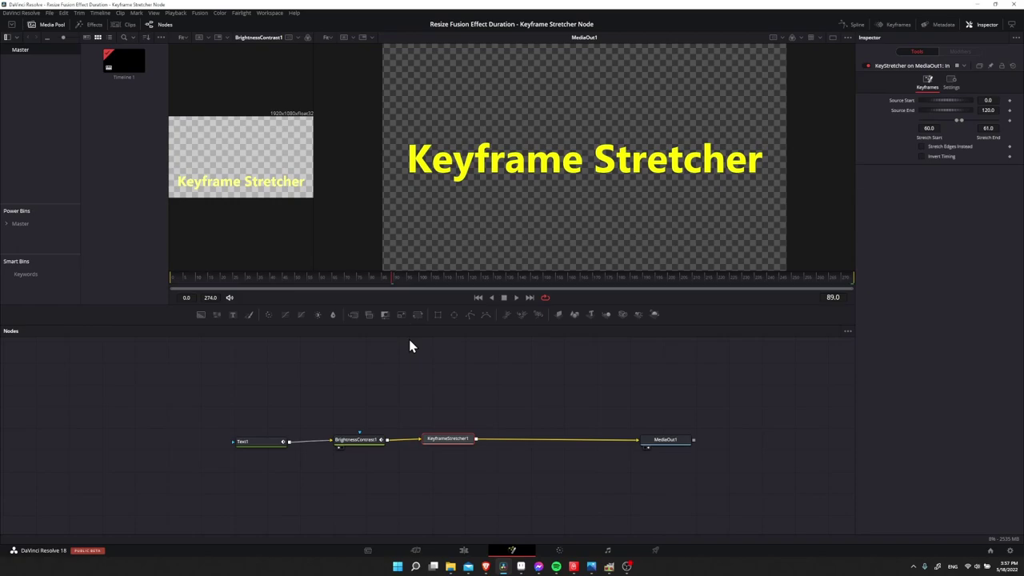
{"action": "left_click", "coordinate": [516, 444]}
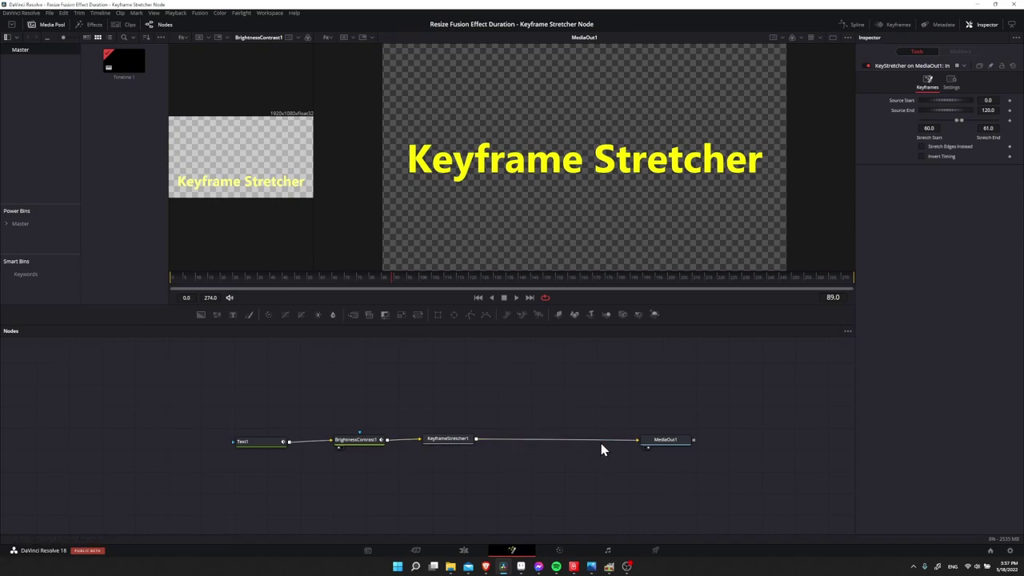
{"action": "left_click", "coordinate": [451, 449]}
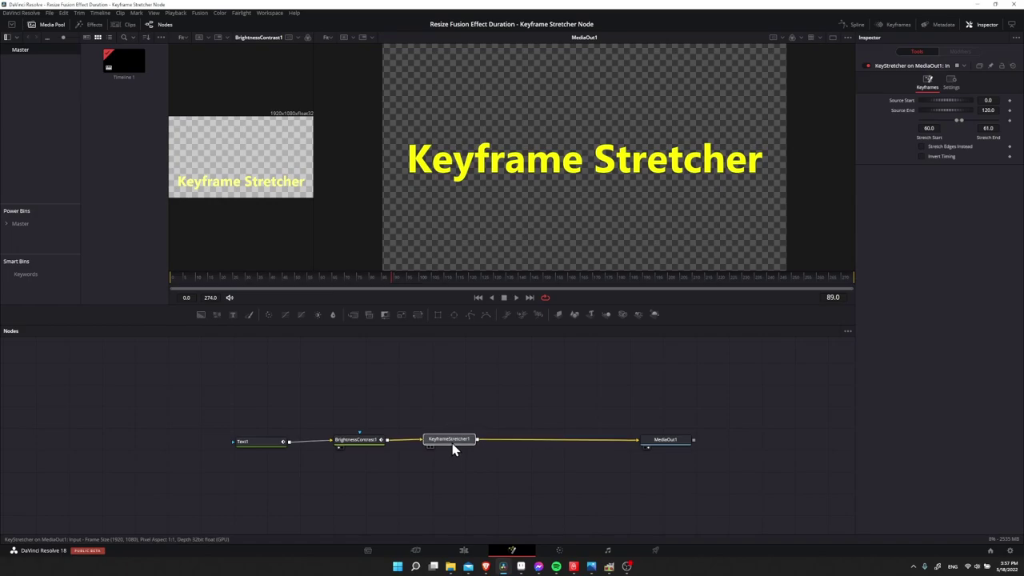
{"action": "left_click", "coordinate": [452, 449]}
Step: Replay the second Fusion Composition clip on the edit timeline, and lengthen it by 44 frames to 05:19
{"action": "left_click", "coordinate": [463, 551]}
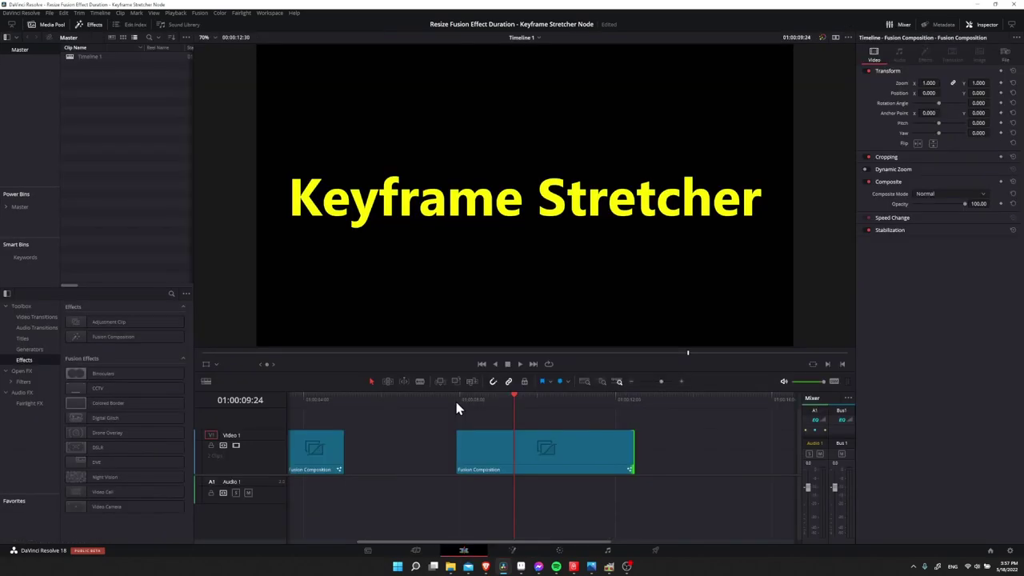
{"action": "key", "text": "space"}
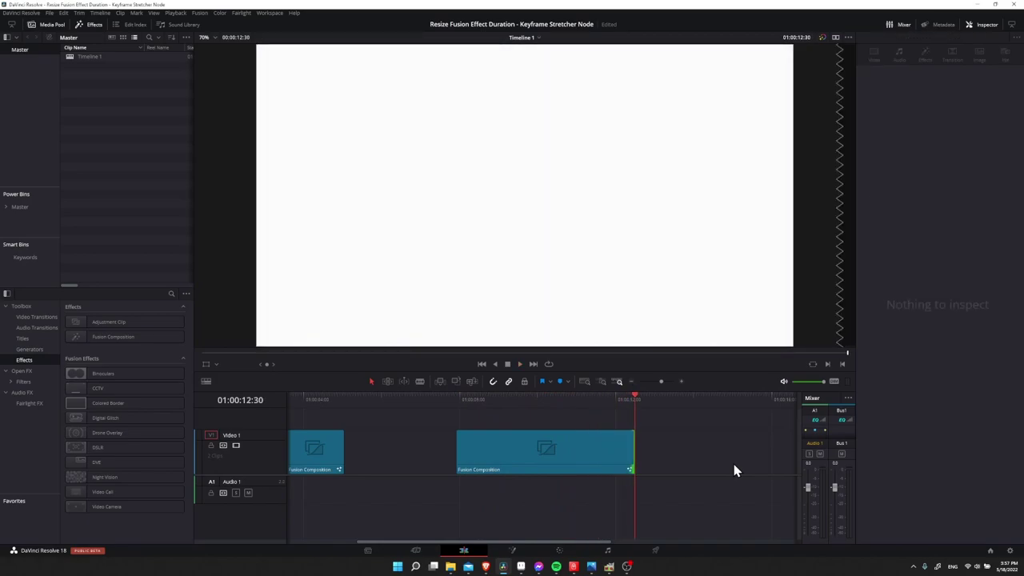
{"action": "left_click", "coordinate": [549, 403]}
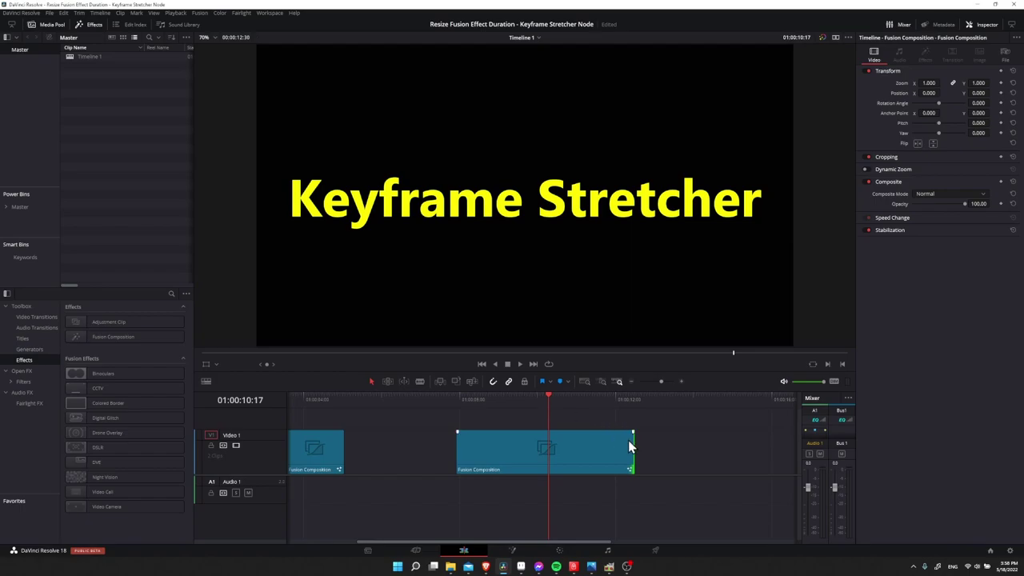
{"action": "left_click_drag", "start_coordinate": [633, 445], "coordinate": [661, 441]}
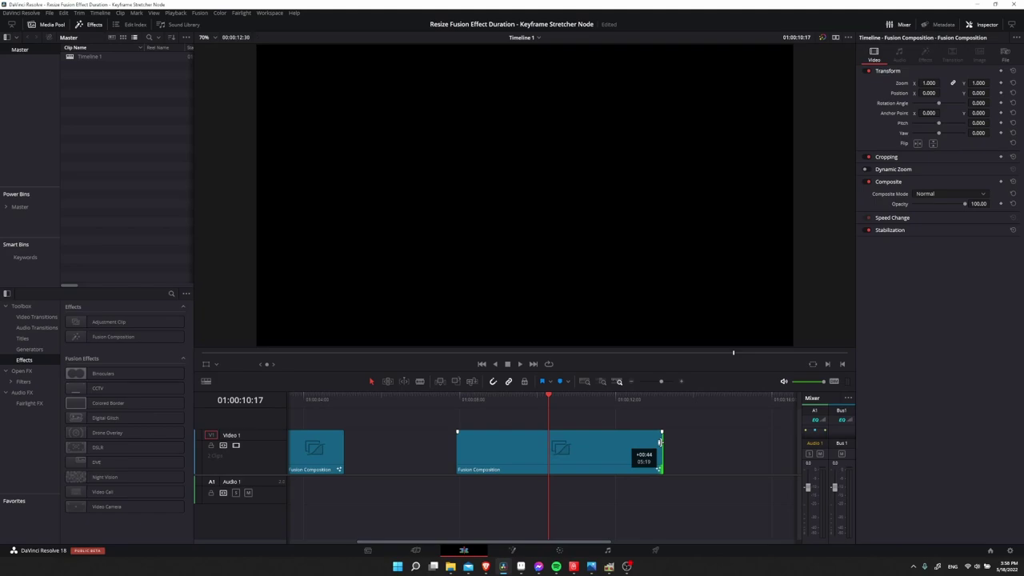